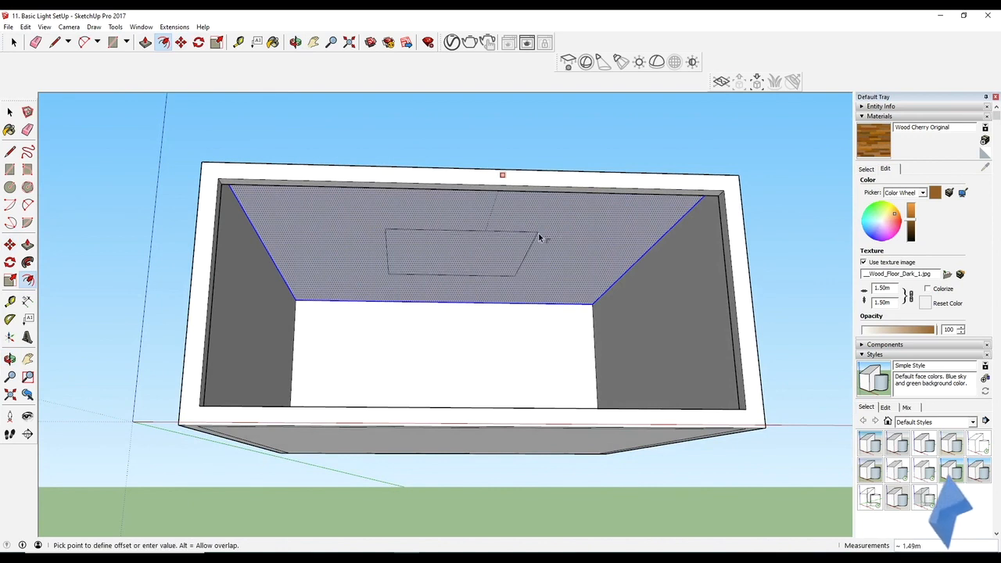
Offset the ceiling outline inward and push the surrounding border up 0.16 m, leaving a lowered central panel
click(637, 196)
middle_drag(637, 196, 663, 237)
key(p)
scroll(560, 252, up, 3)
click(560, 252)
scroll(558, 275, down, 5)
scroll(600, 239, up, 4)
double_click(660, 234)
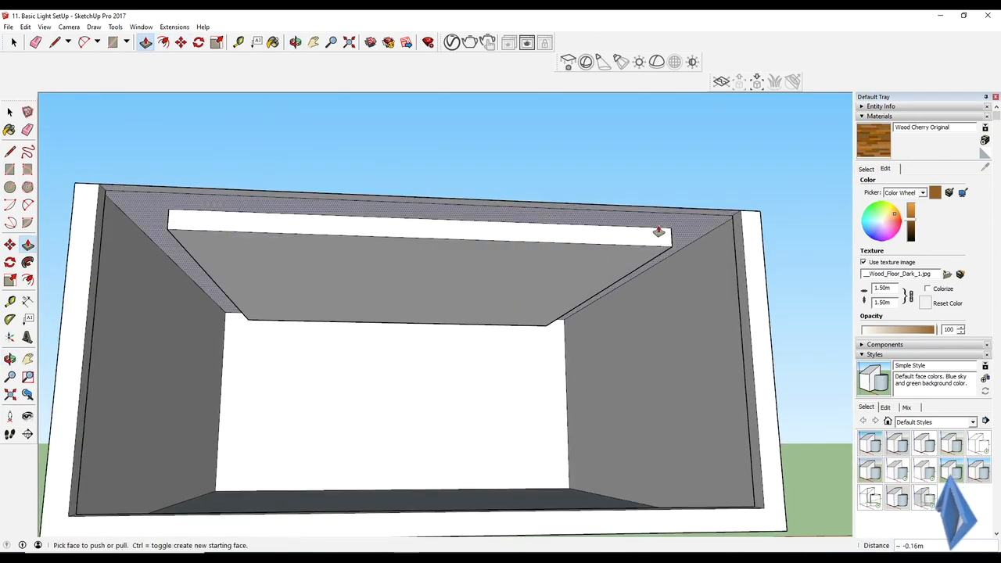
click(751, 252)
Push the room's floor face down by the 0.16 m slab thickness
middle_drag(751, 251, 719, 255)
middle_drag(637, 291, 603, 503)
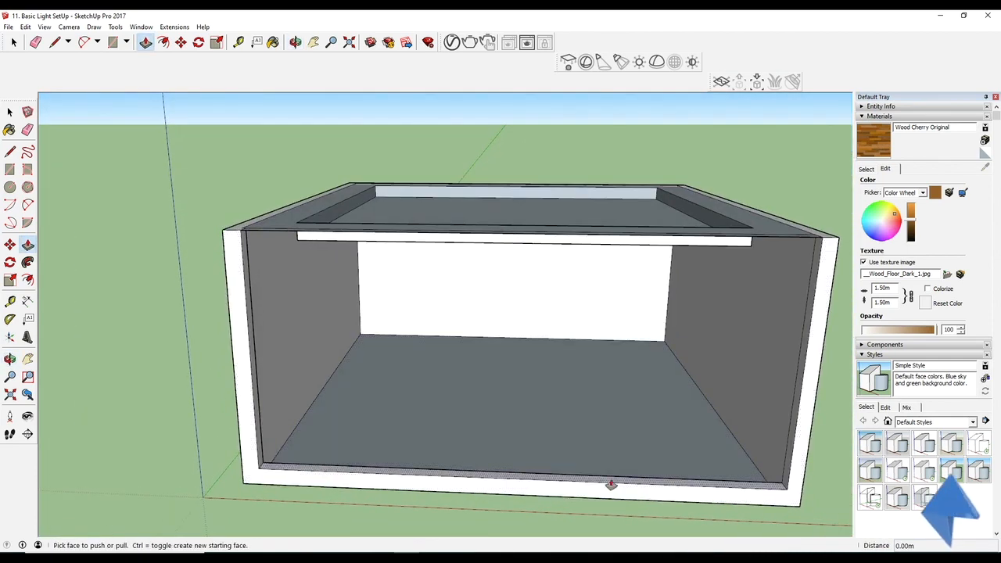
click(610, 483)
click(410, 432)
middle_drag(410, 432, 588, 380)
click(602, 397)
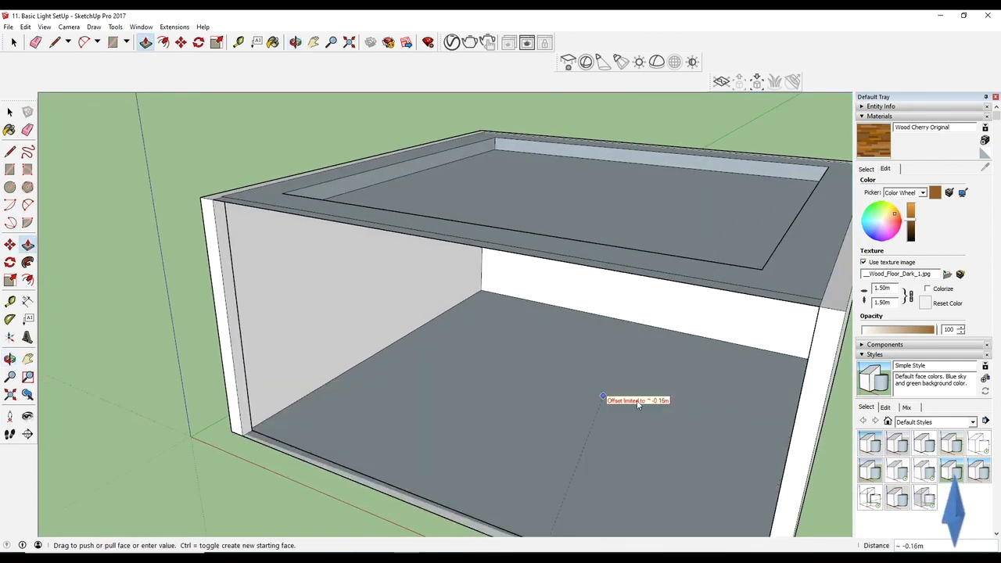
middle_drag(653, 404, 505, 320)
scroll(582, 371, down, 3)
mouse_move(509, 358)
middle_down()
mouse_move(523, 384)
mouse_move(539, 352)
mouse_move(637, 347)
mouse_move(617, 237)
mouse_move(666, 206)
mouse_move(538, 198)
middle_up()
Offset the ceiling border's inner outline to make a narrow strip around the dropped panel
key(e)
key(f)
scroll(648, 161, up, 5)
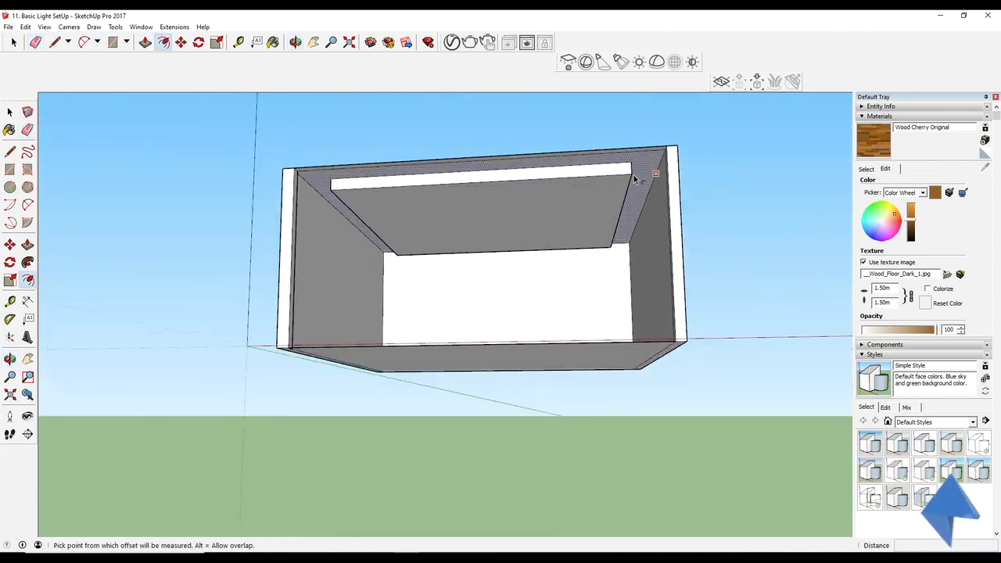
click(651, 159)
click(646, 162)
key(p)
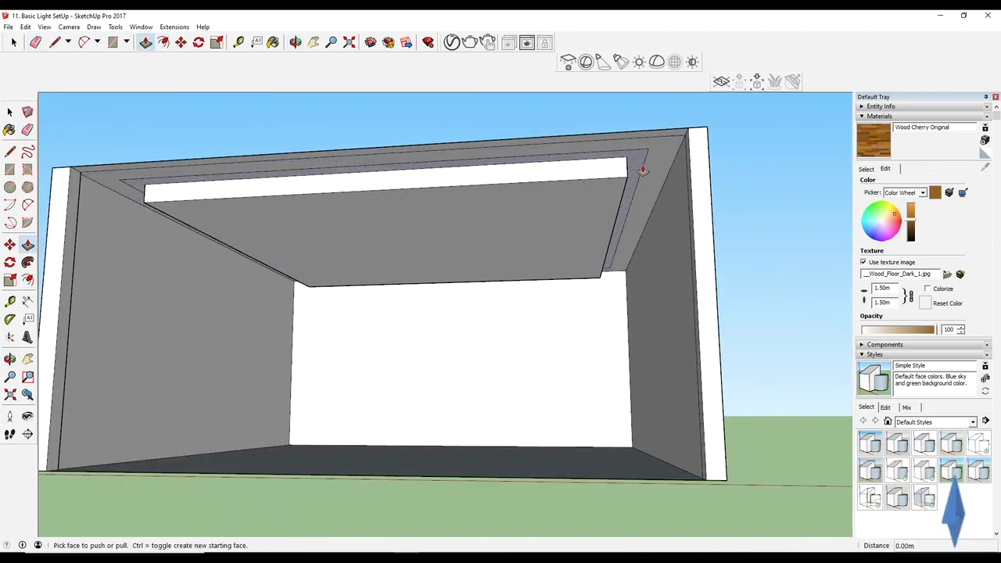
Copy the narrow strip down to the dropped panel's lower level and extrude the copy into a thin projecting ledge
key(space)
key(m)
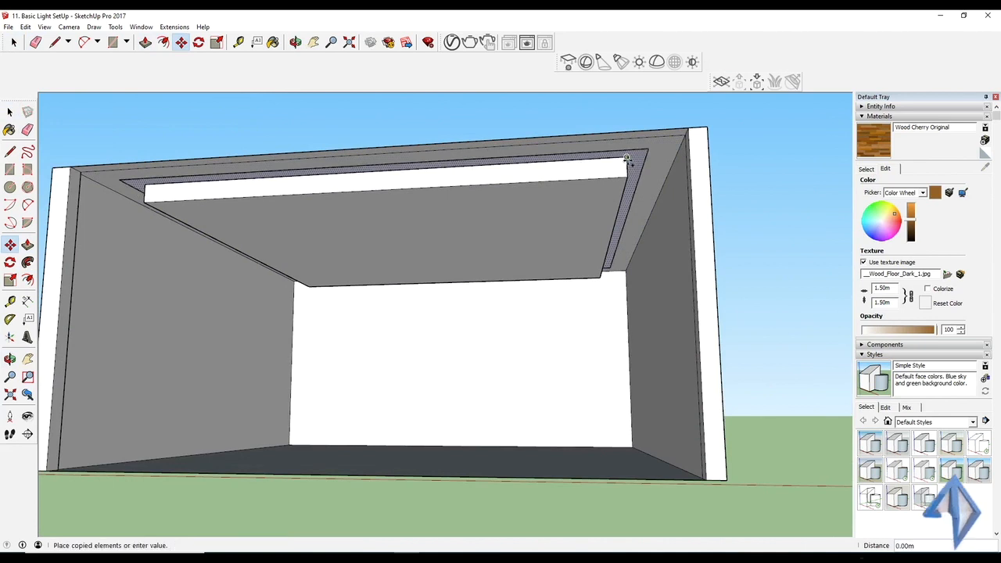
click(632, 167)
key(p)
scroll(633, 188, up, 2)
drag(637, 185, 632, 179)
key(space)
Erase the seam edges between the ledge and the dropped panel's underside
key(e)
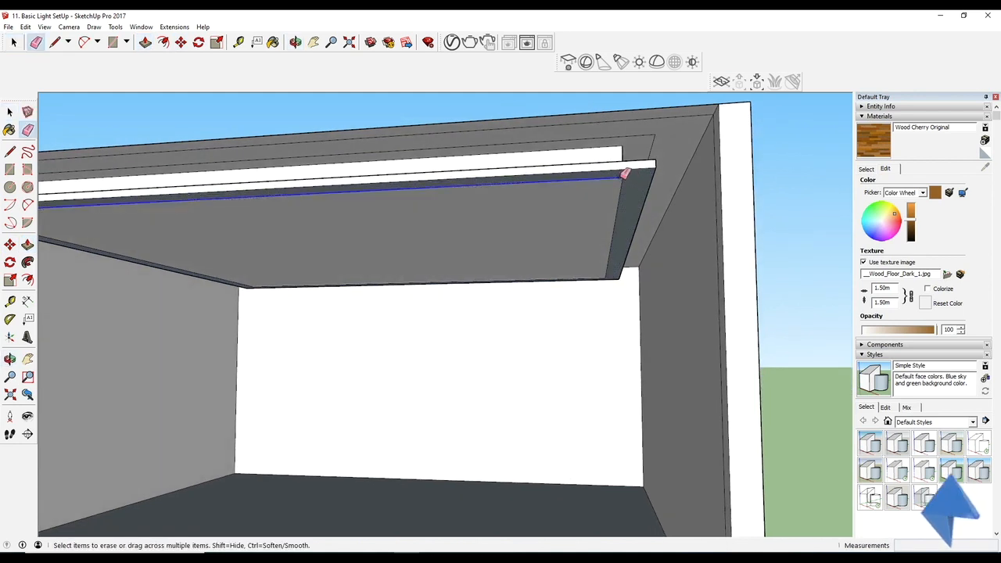
click(625, 173)
mouse_move(626, 172)
middle_down()
mouse_move(608, 217)
mouse_move(673, 223)
mouse_move(633, 284)
mouse_move(728, 335)
mouse_move(693, 308)
mouse_move(547, 320)
mouse_move(534, 335)
mouse_move(603, 320)
middle_up()
scroll(441, 280, up, 5)
click(436, 285)
Draw a line about 0.12 m long up the side wall of the recess above the dropped panel
mouse_move(437, 286)
middle_down()
mouse_move(416, 230)
mouse_move(501, 208)
mouse_move(364, 256)
mouse_move(595, 266)
mouse_move(552, 328)
mouse_move(518, 332)
middle_up()
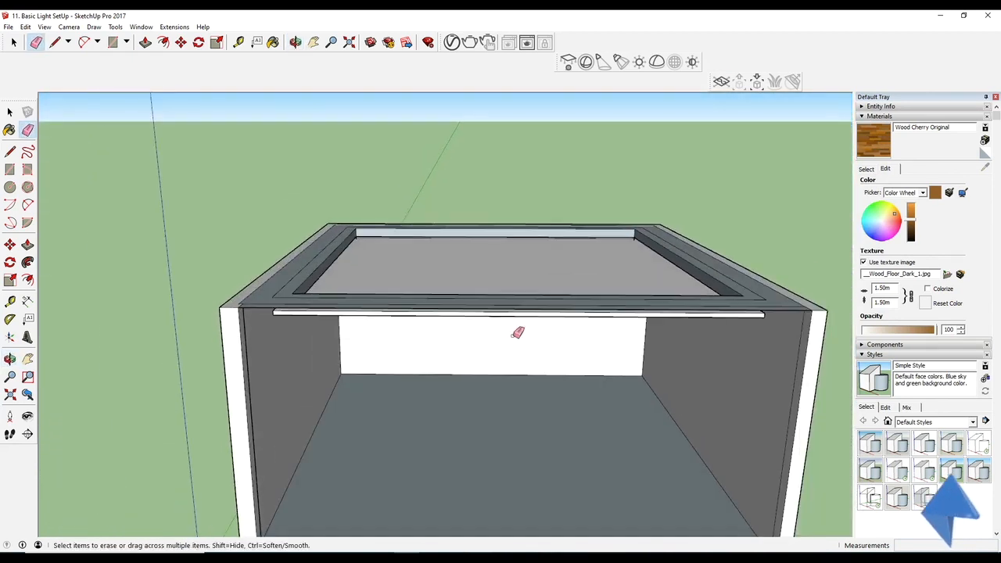
scroll(447, 308, down, 2)
key(l)
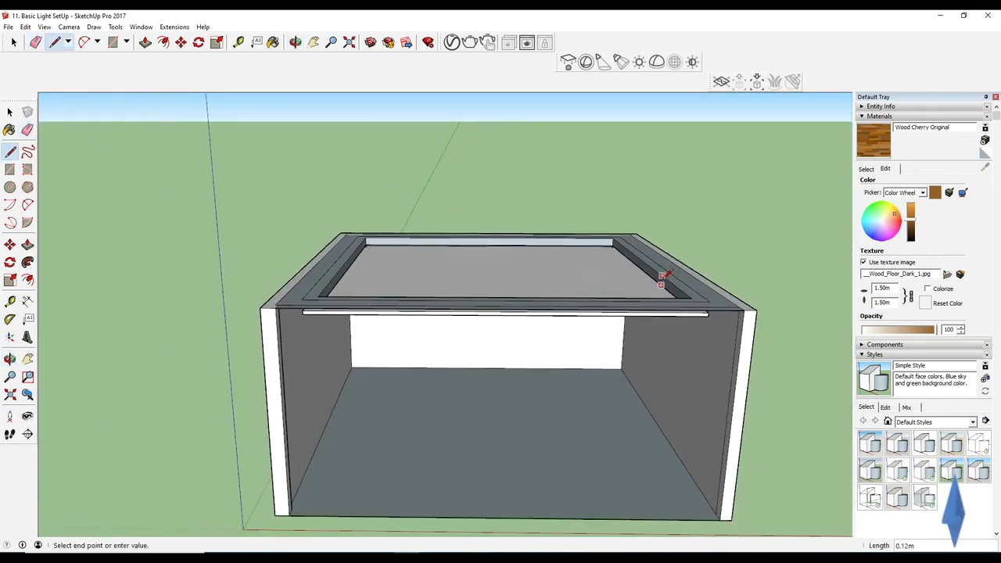
click(661, 273)
Offset the outline of the dropped ceiling's underside inward to create an inset rectangle
middle_drag(651, 266, 520, 259)
click(643, 205)
click(718, 184)
Draw a small square at a front corner of the inset rectangle on the ceiling's underside
key(c)
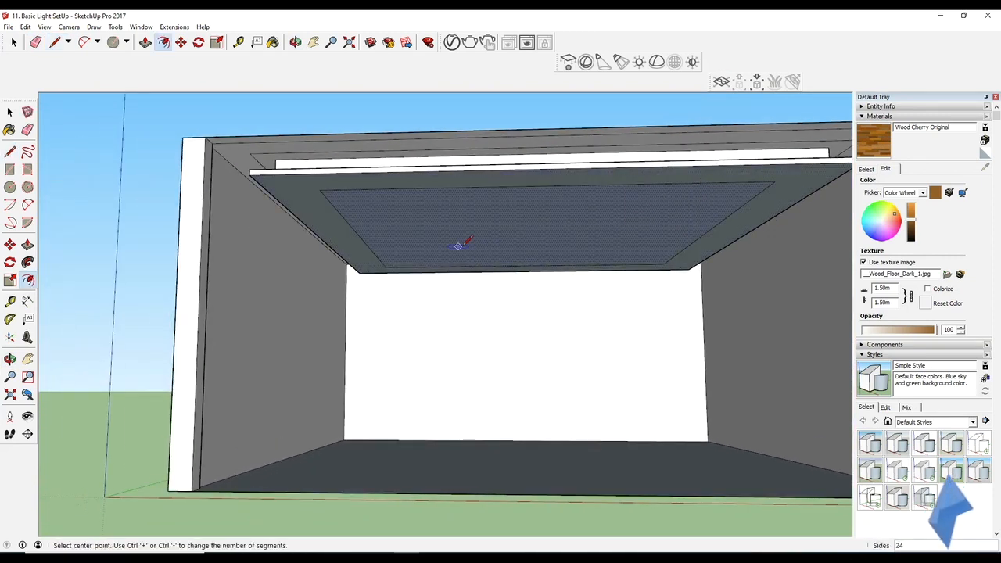
middle_drag(458, 246, 354, 167)
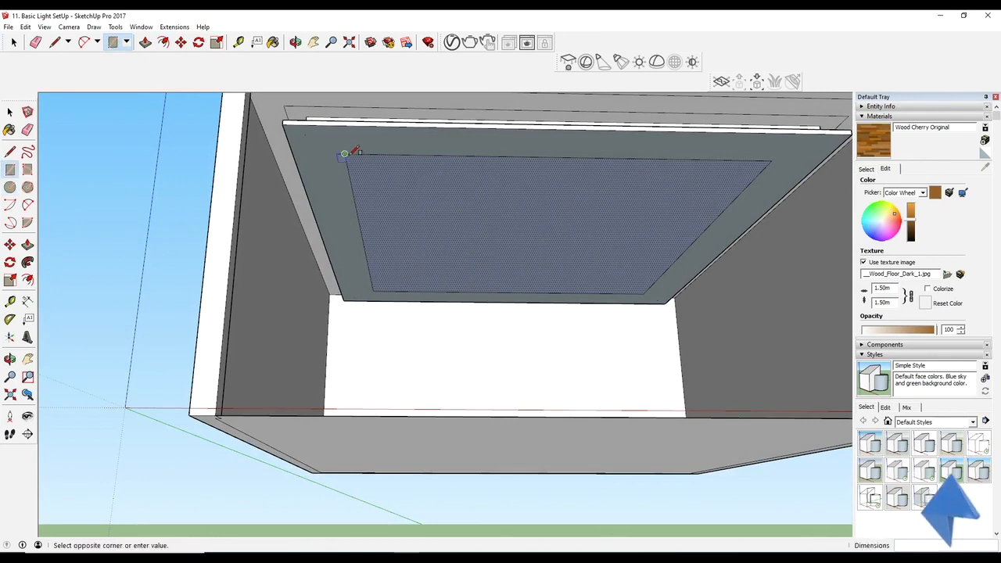
click(375, 173)
Make the small square a component named LIGHT
key(space)
right_click(361, 161)
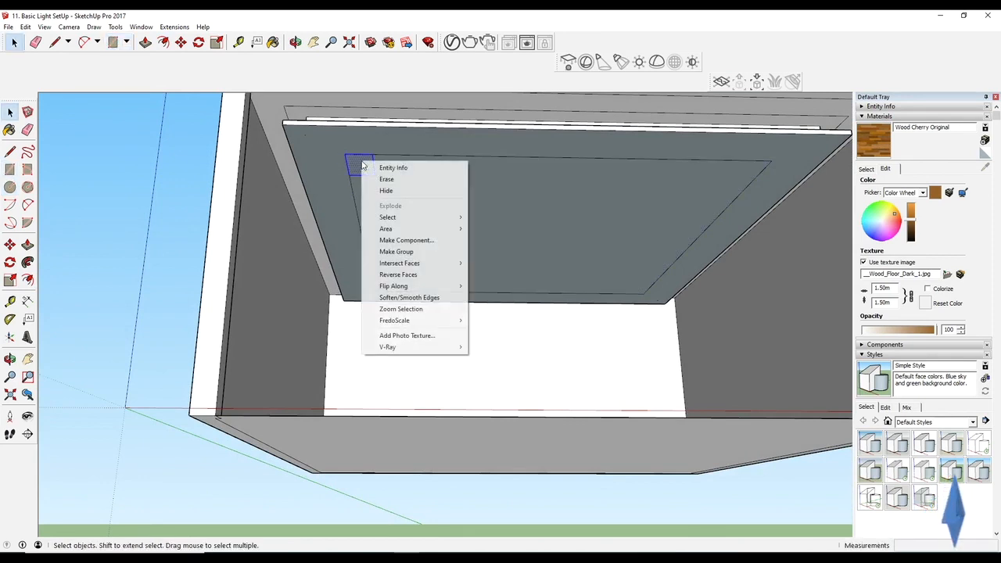
click(426, 247)
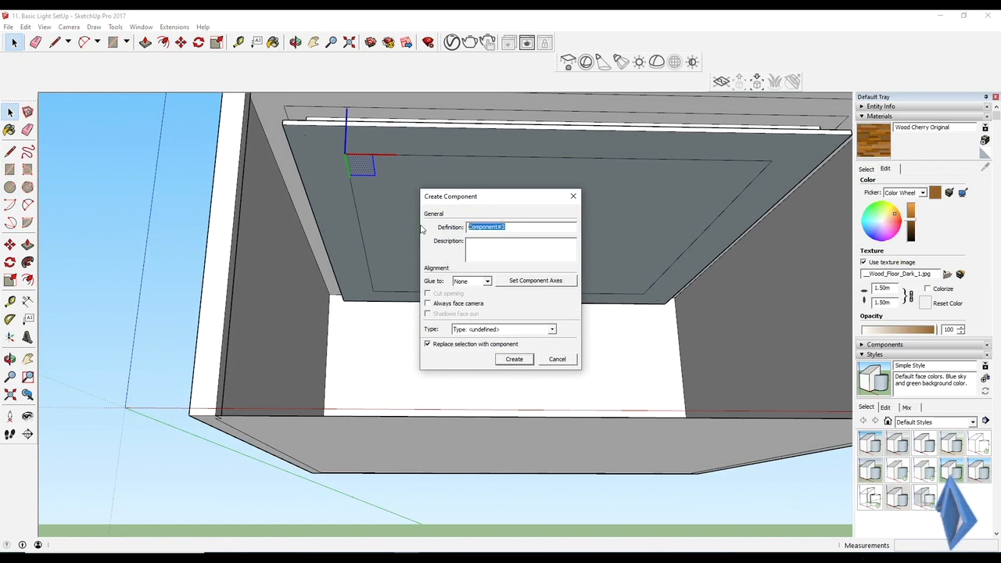
text(LIGHT)
key(Return)
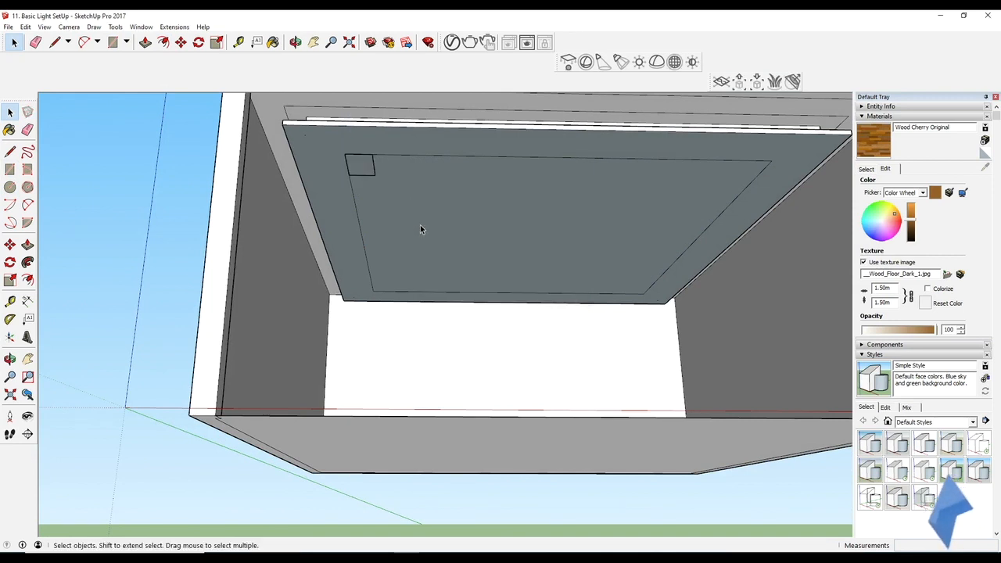
Copy the LIGHT component along the inset outline to the rear corner on the same side
click(365, 171)
scroll(368, 169, up, 3)
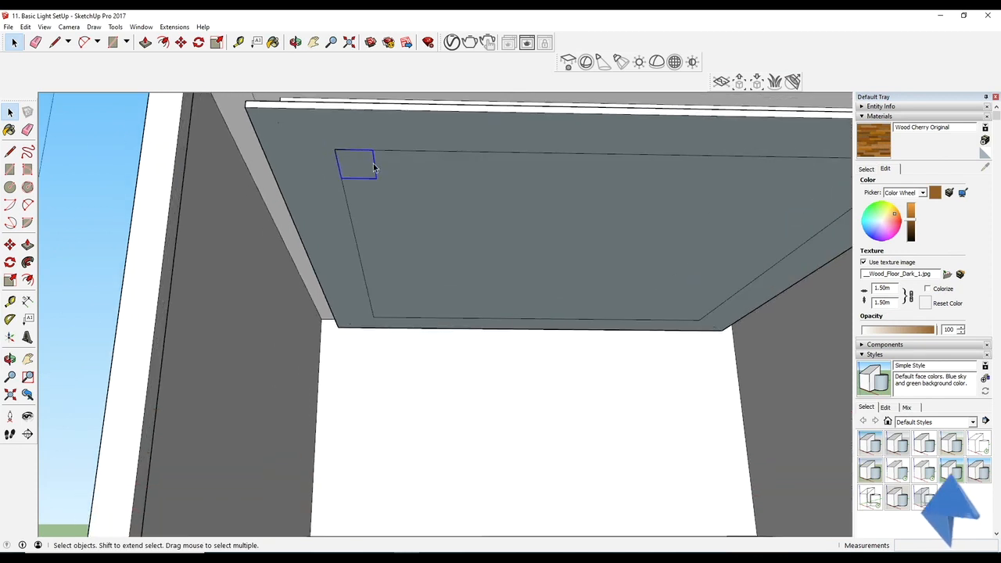
key(m)
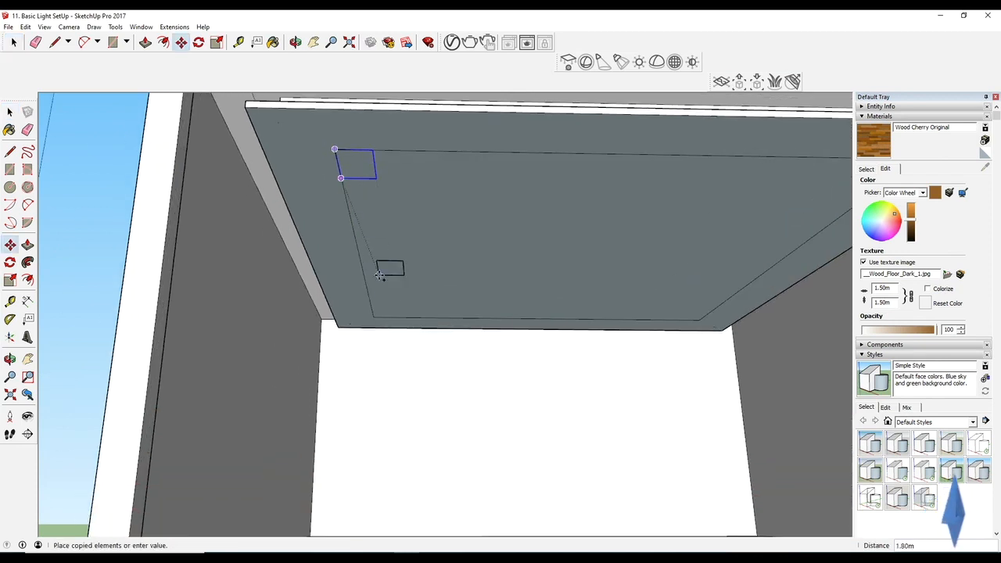
click(374, 318)
key(space)
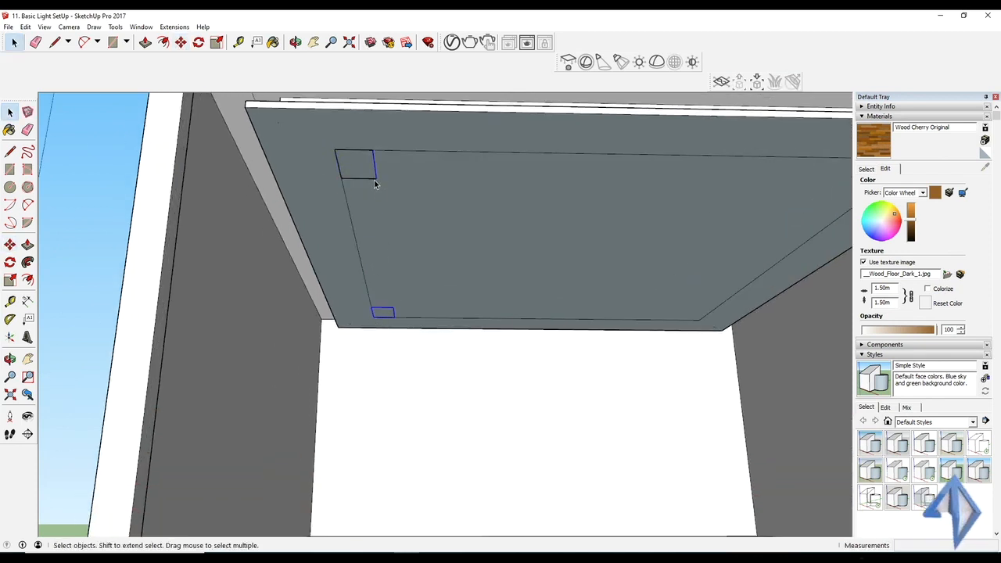
key(m)
click(371, 150)
key(ctrl)
scroll(494, 163, down, 2)
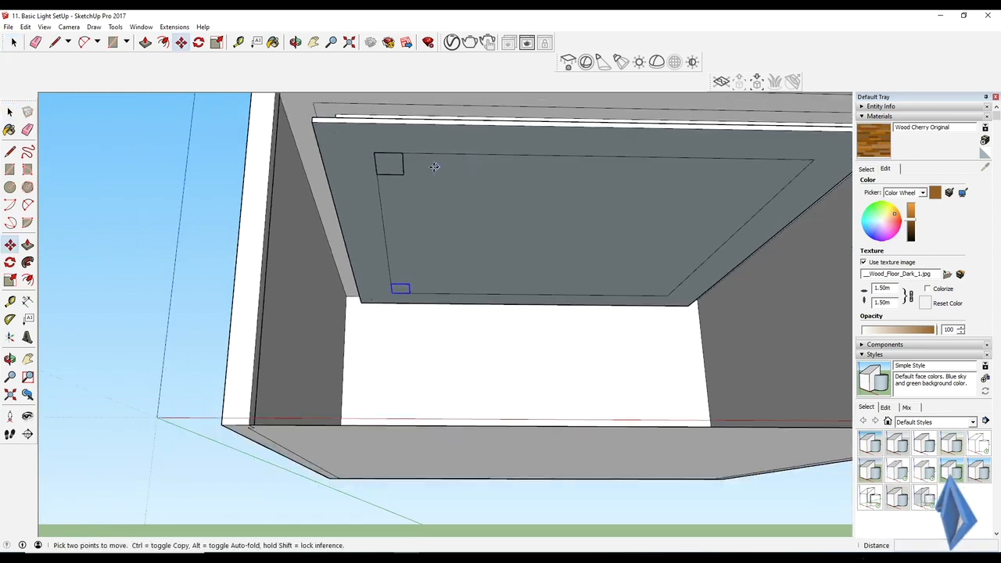
key(space)
Copy both LIGHT components across to the opposite corners of the inset rectangle
click(394, 171)
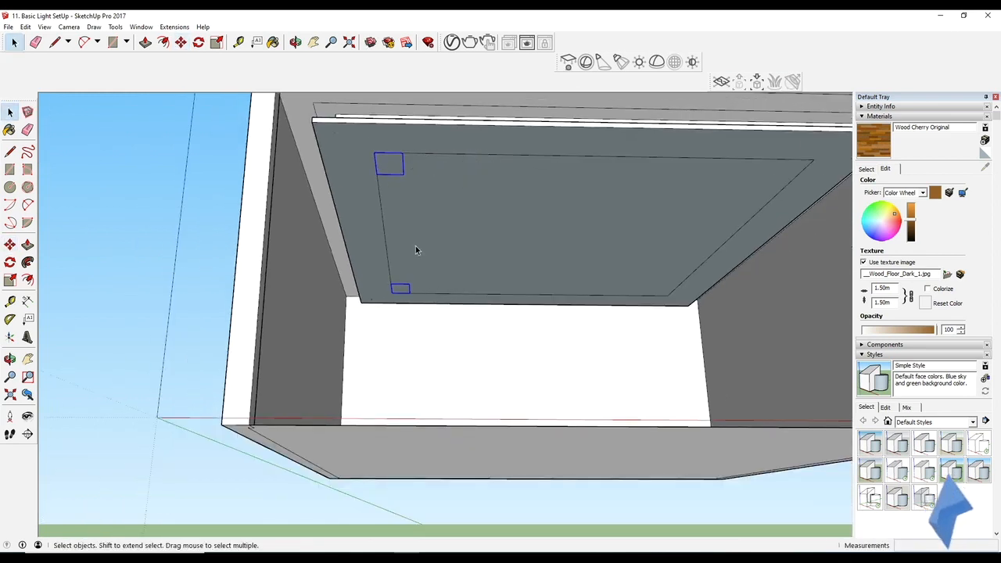
click(398, 152)
key(ctrl)
middle_drag(399, 152, 659, 150)
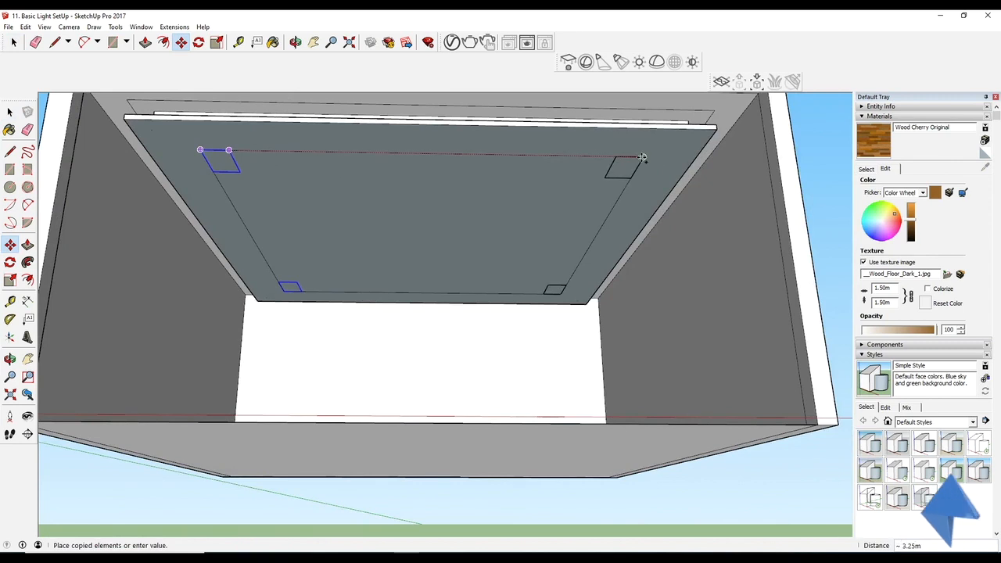
mouse_move(618, 177)
middle_down()
mouse_move(706, 198)
mouse_move(622, 182)
middle_up()
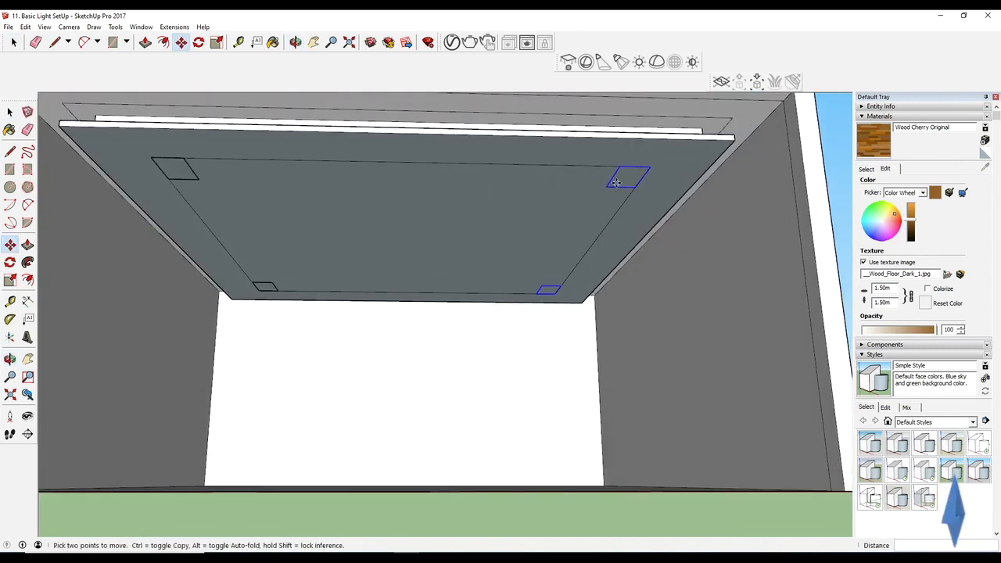
Open a front LIGHT component for editing and offset its square inward to form a narrow frame
key(space)
scroll(625, 184, up, 2)
key(f)
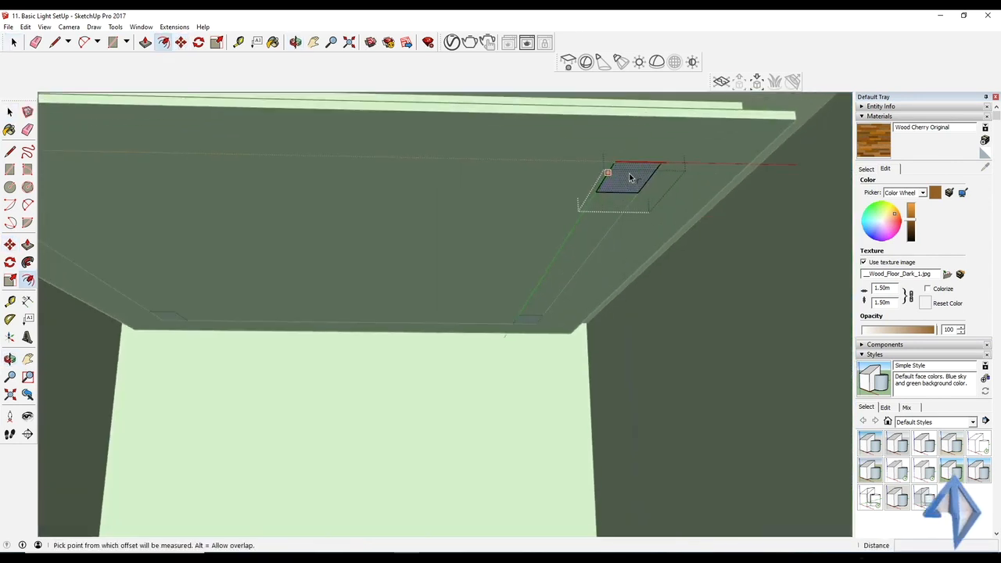
scroll(632, 177, up, 1)
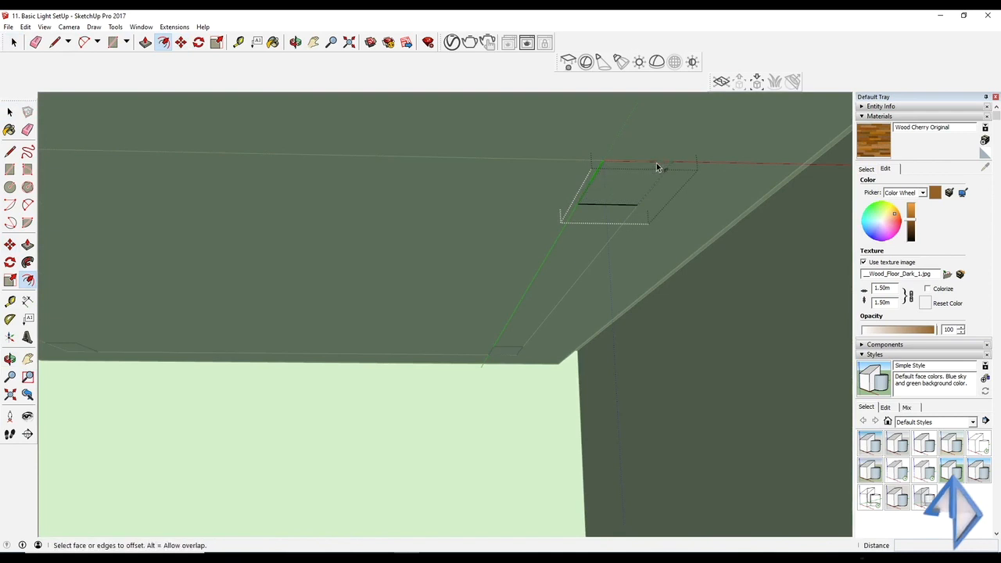
click(702, 164)
Pull the light's narrow frame down 0.01 m from the ceiling
key(p)
scroll(673, 168, up, 3)
drag(682, 166, 682, 169)
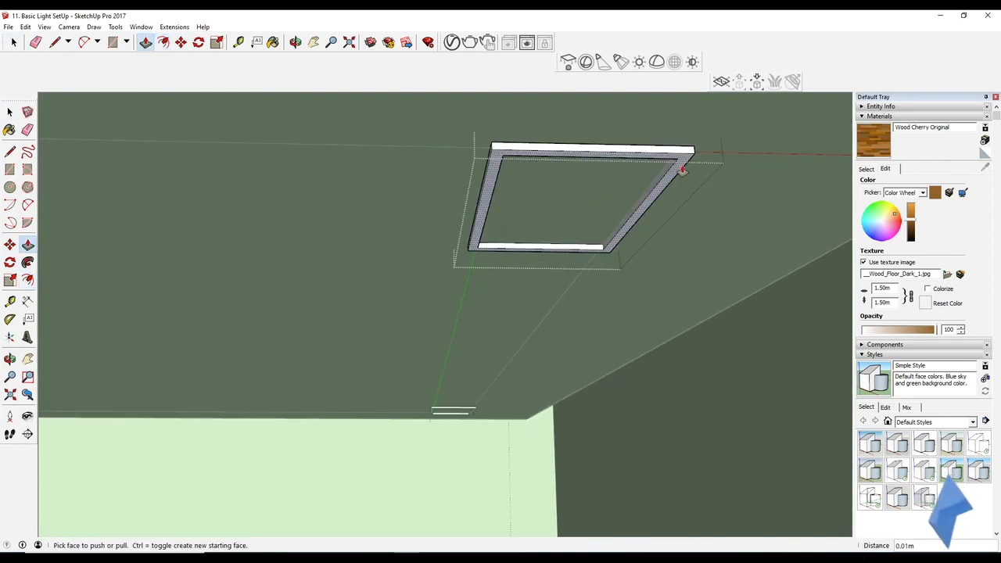
scroll(648, 174, up, 4)
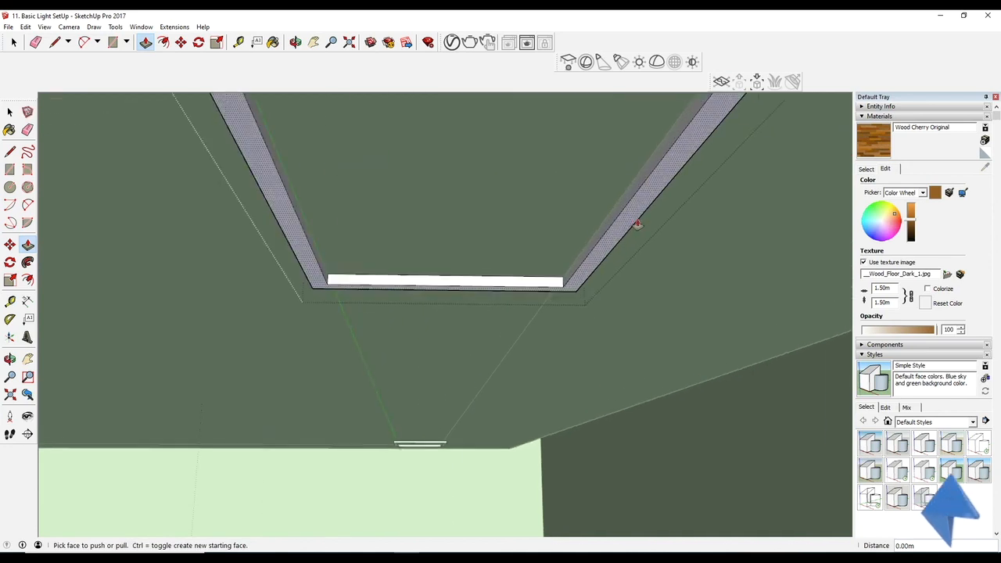
key(space)
Paint the light's inner face with the Colors-Named material 0039_DarkOrange
scroll(607, 210, down, 3)
mouse_move(603, 208)
middle_down()
mouse_move(529, 215)
mouse_move(535, 204)
mouse_move(465, 235)
mouse_move(540, 227)
middle_up()
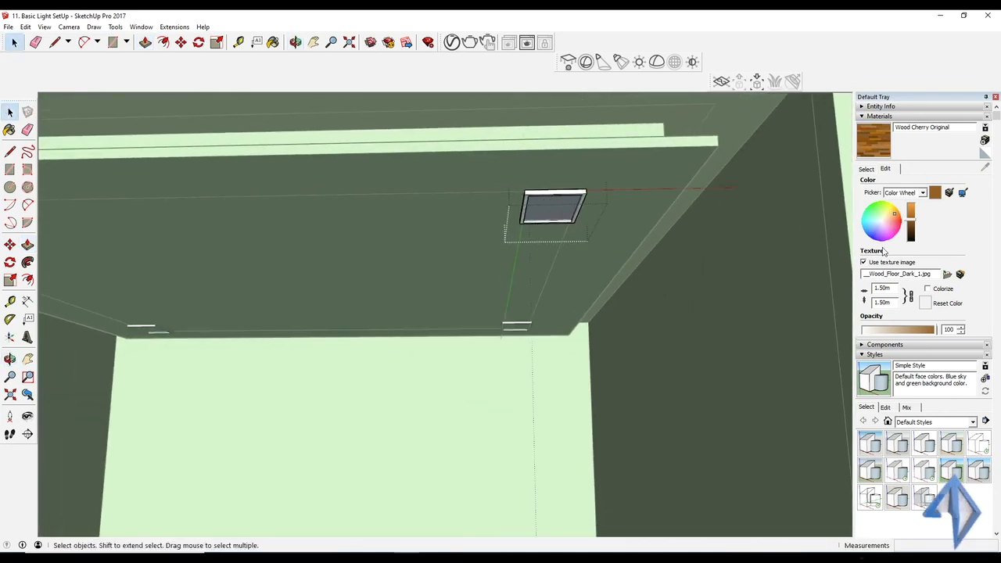
click(867, 170)
click(935, 185)
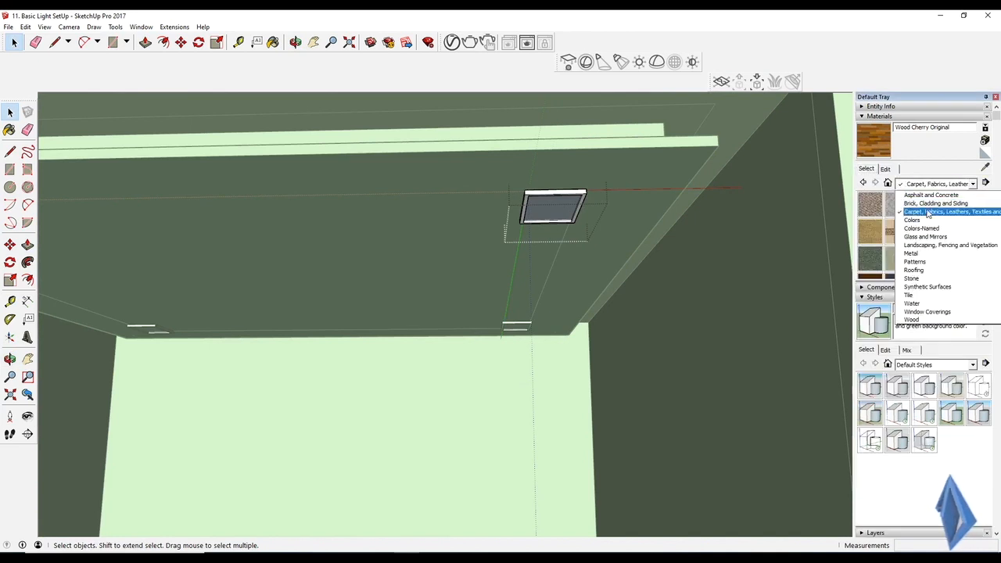
click(923, 228)
scroll(923, 241, down, 2)
click(924, 262)
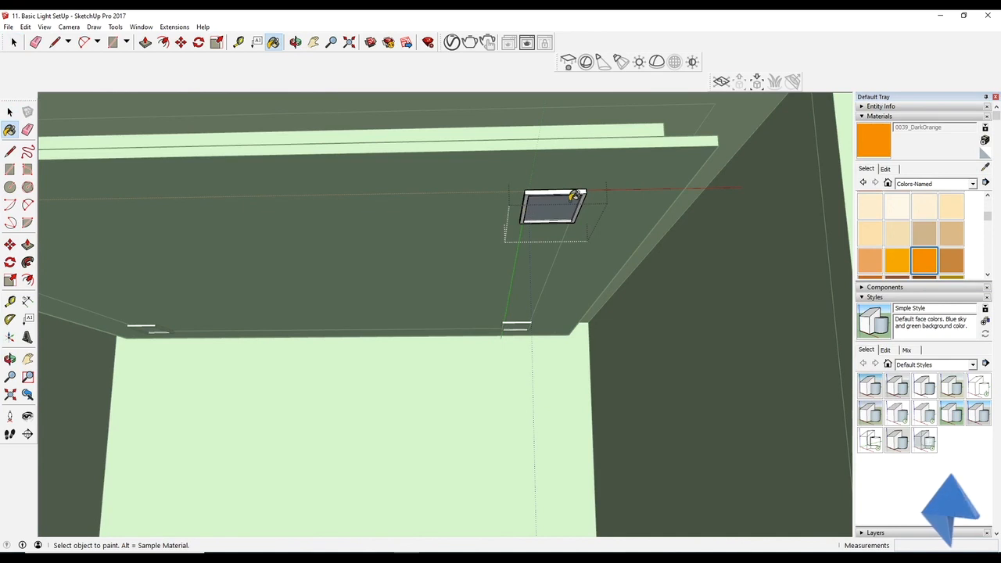
Paint the light's frame with the Metal Silver material from the Metal collection
click(928, 184)
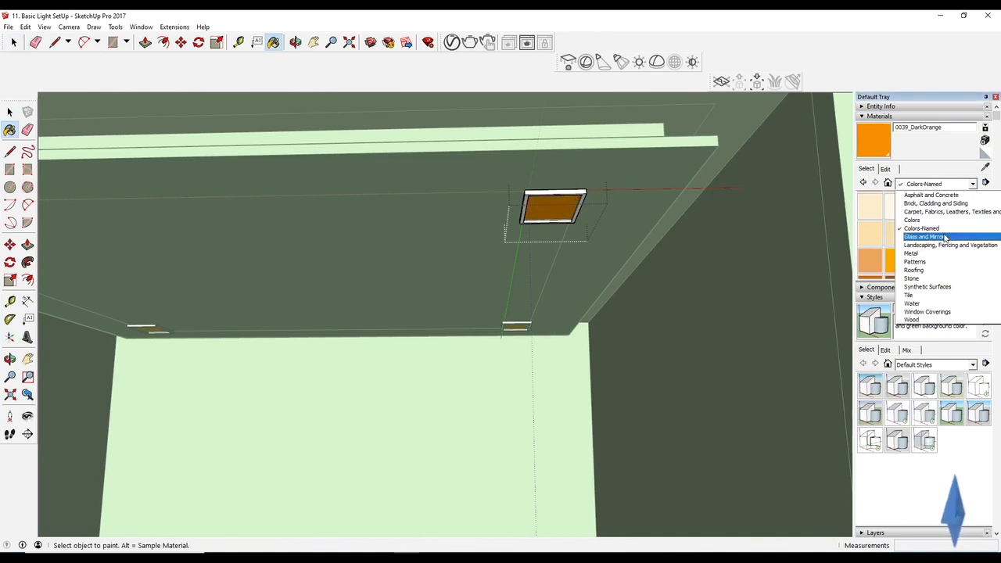
click(912, 253)
click(915, 229)
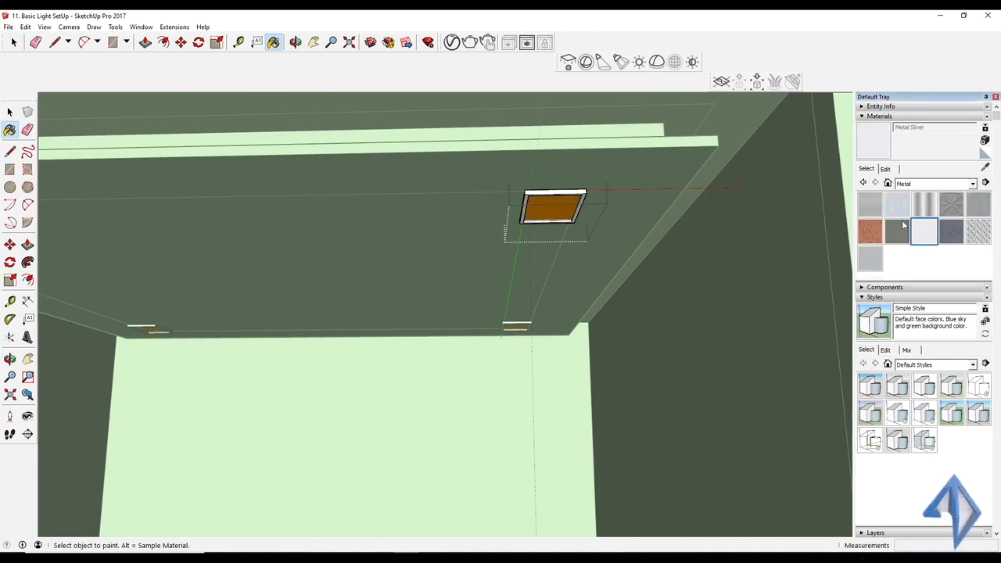
key(ctrl)
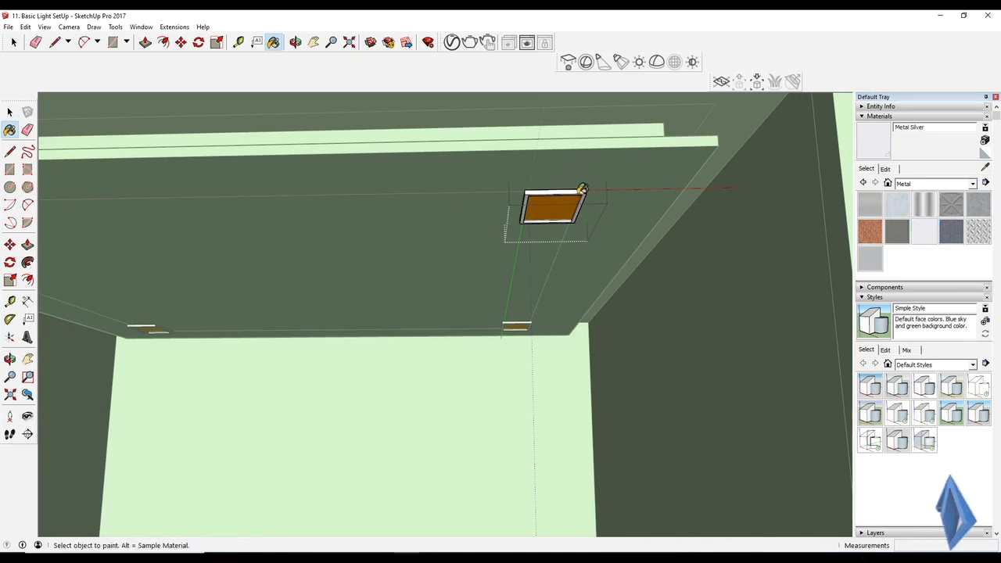
scroll(587, 188, up, 3)
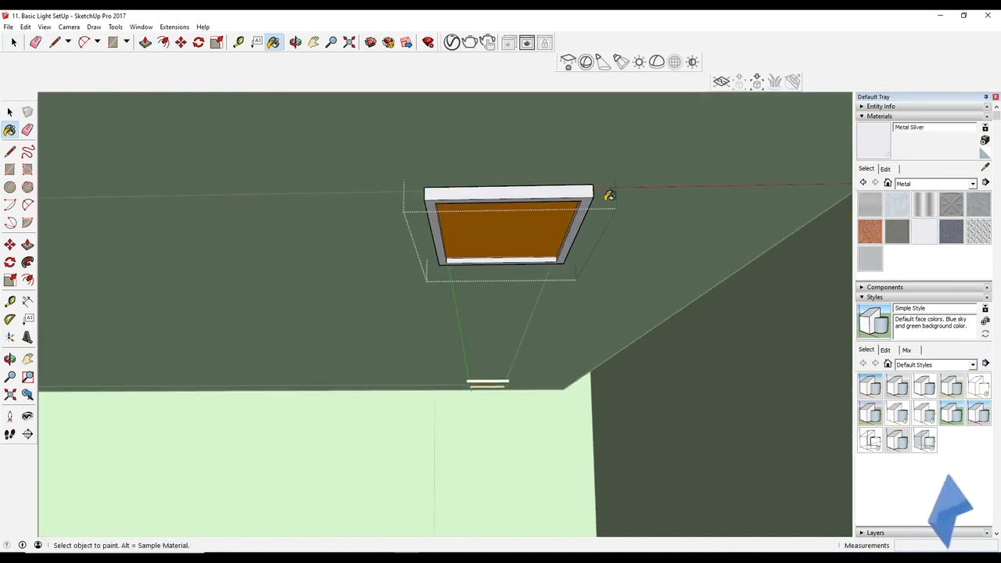
Paint all faces of the light's frame with the Metal Seamed material
click(898, 230)
ctrl+click(571, 188)
key(space)
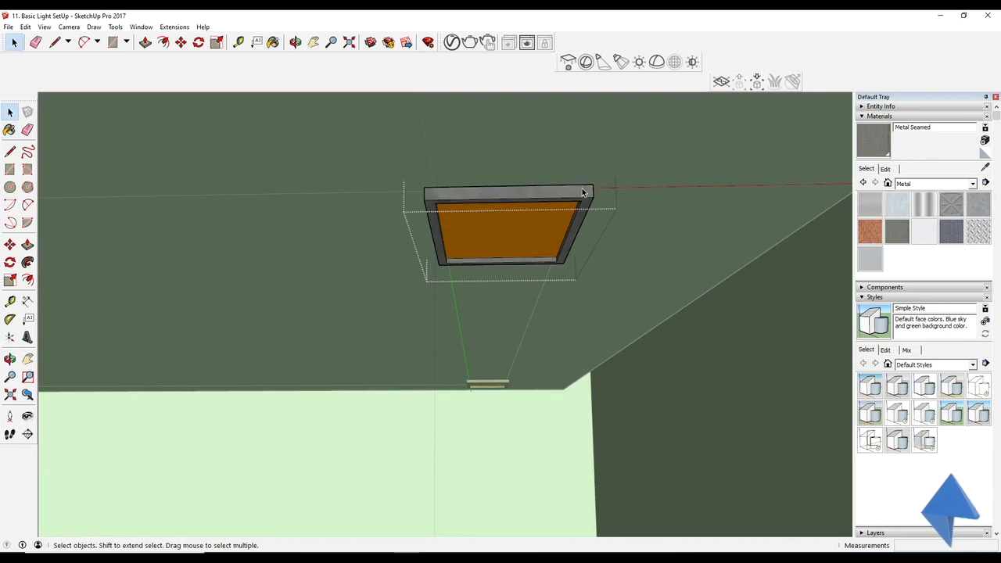
Paint the room's walls and dropped ceiling with the Colors-Named material 0035_Tan
scroll(575, 202, down, 3)
middle_drag(575, 202, 612, 206)
click(934, 184)
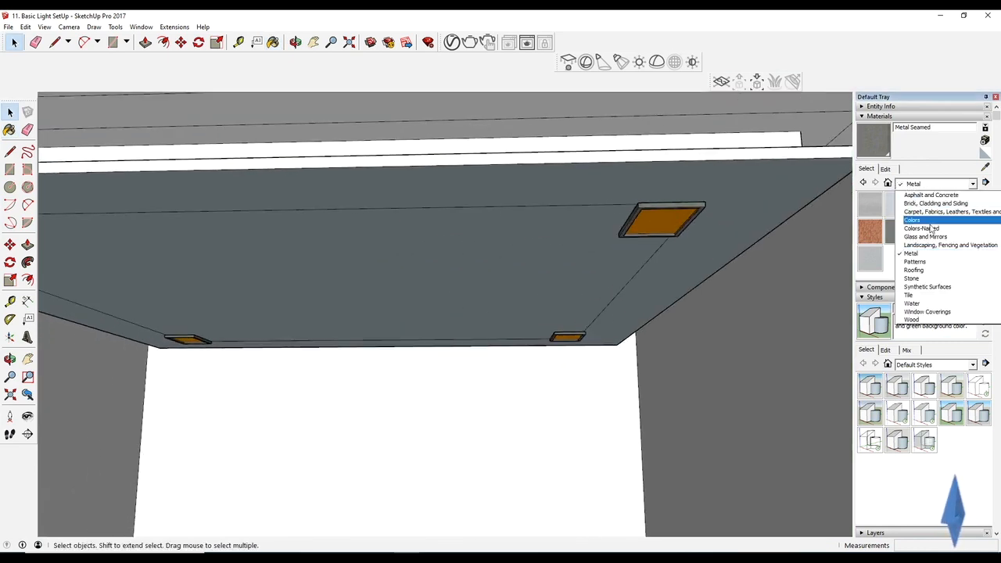
click(934, 229)
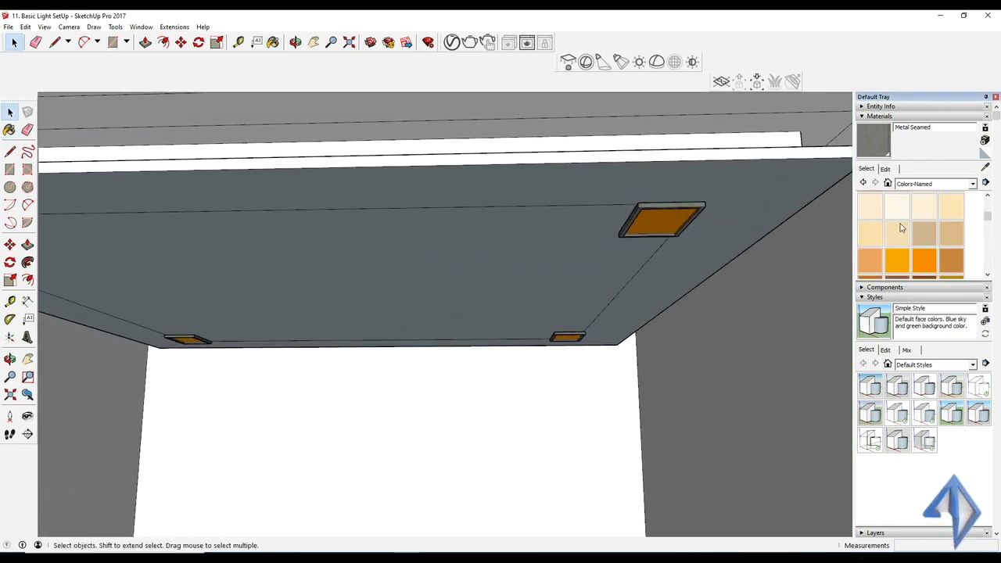
click(900, 208)
click(899, 239)
click(635, 193)
middle_drag(724, 148, 850, 172)
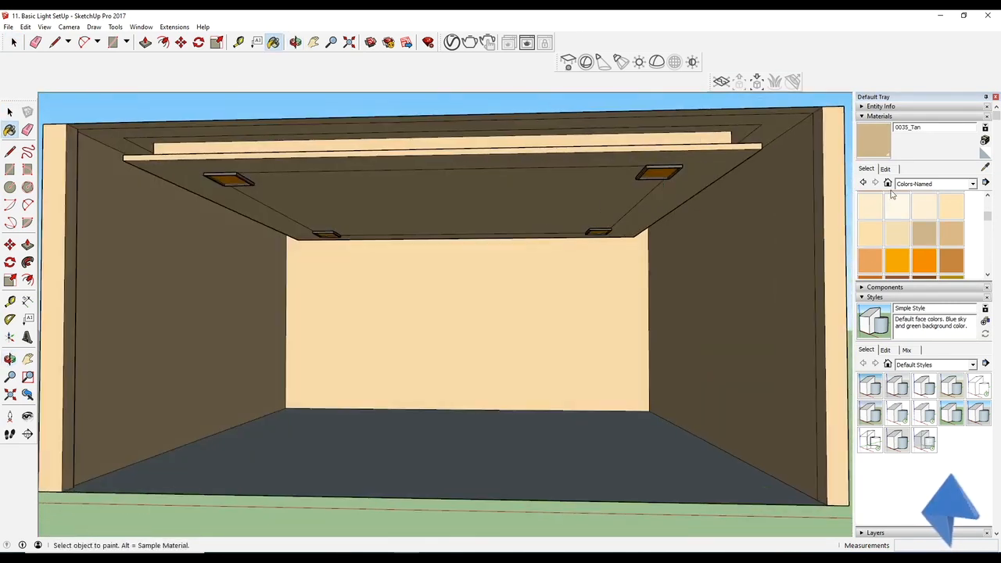
Repaint the walls and ceiling with the 0030_OldLace material and erase the outline joining the four ceiling lights
click(887, 218)
shift+click(712, 150)
mouse_move(706, 139)
middle_down()
mouse_move(712, 128)
mouse_move(644, 105)
mouse_move(440, 134)
middle_up()
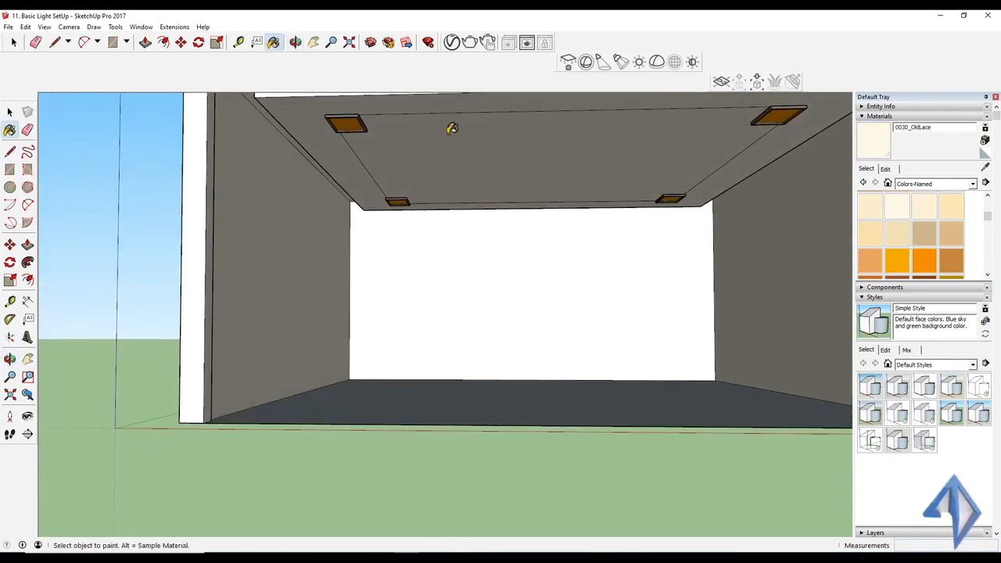
key(e)
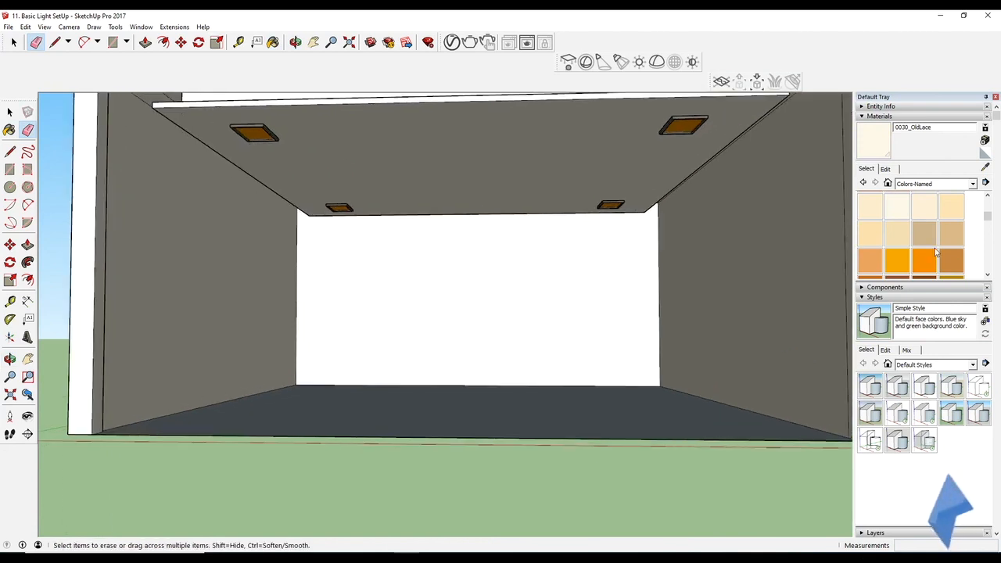
Paint the side face of the block above the dropped ceiling panel with the 0038_Orange material
click(906, 262)
mouse_move(818, 217)
middle_down()
mouse_move(731, 277)
mouse_move(665, 271)
mouse_move(670, 151)
middle_up()
middle_drag(584, 173, 461, 151)
middle_drag(529, 196, 295, 276)
scroll(296, 276, down, 10)
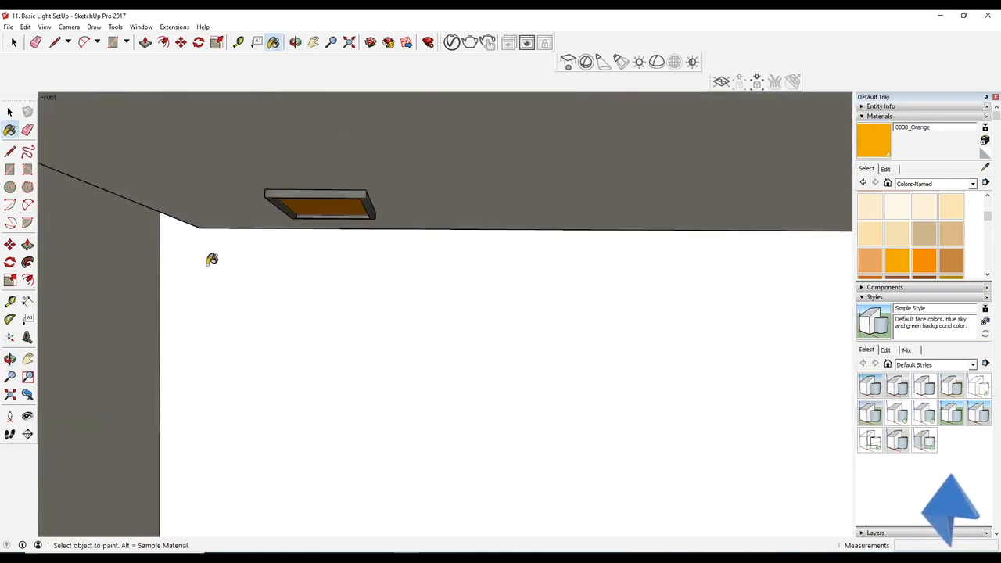
scroll(357, 263, down, 3)
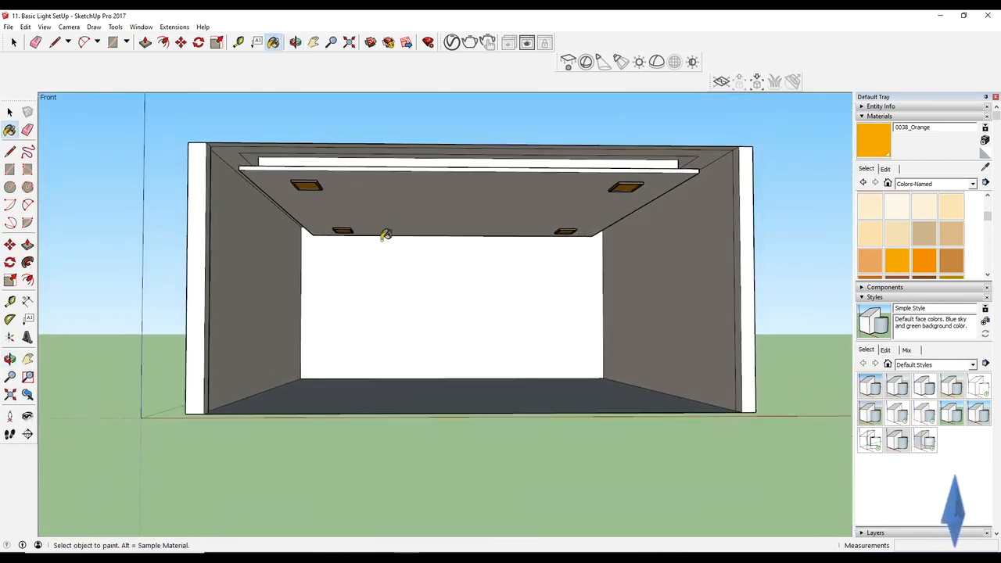
scroll(389, 235, up, 2)
mouse_move(416, 241)
middle_down()
mouse_move(443, 257)
mouse_move(457, 227)
mouse_move(425, 240)
mouse_move(446, 240)
mouse_move(465, 298)
mouse_move(470, 253)
mouse_move(492, 259)
mouse_move(497, 237)
middle_up()
scroll(462, 253, down, 3)
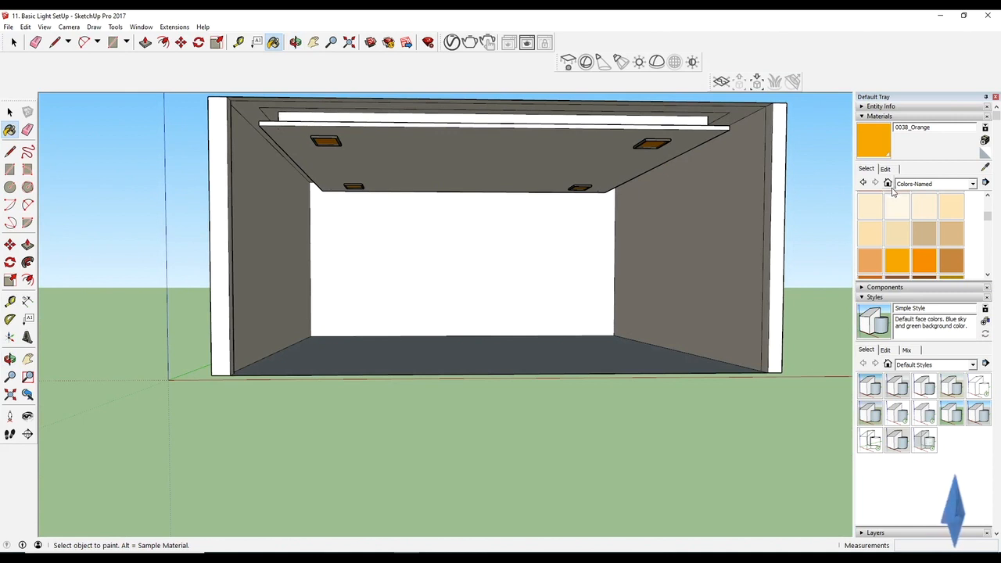
Offset the outline of the dropped ceiling's underside inward to form a central rectangle between the four lights
middle_drag(655, 142, 633, 161)
scroll(594, 148, up, 3)
key(f)
click(634, 161)
click(654, 154)
Push the central rectangle of the dropped ceiling upward to form a shallow recess
key(p)
mouse_move(512, 204)
middle_down()
mouse_move(546, 204)
mouse_move(514, 196)
middle_up()
drag(513, 196, 513, 187)
key(space)
middle_drag(513, 187, 490, 254)
key(space)
scroll(655, 223, up, 5)
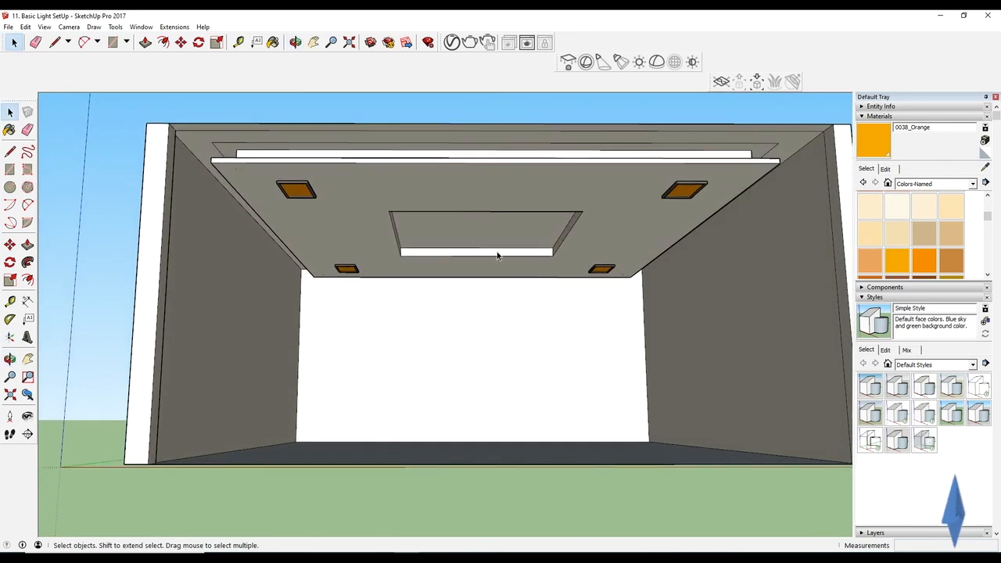
Try out a Plane Light facing down across the ceiling recess and delete it
scroll(491, 253, down, 3)
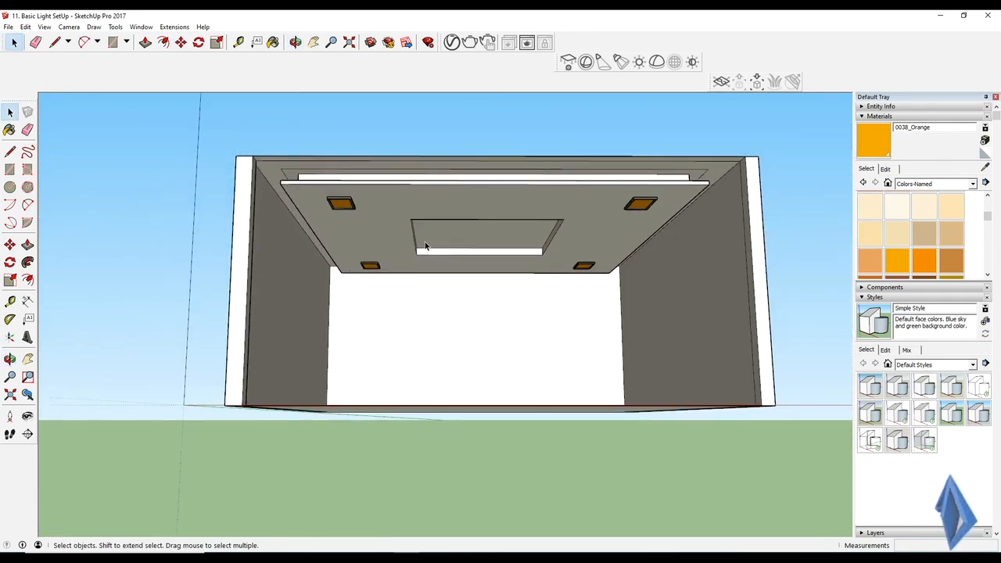
scroll(425, 243, up, 1)
middle_drag(512, 188, 534, 159)
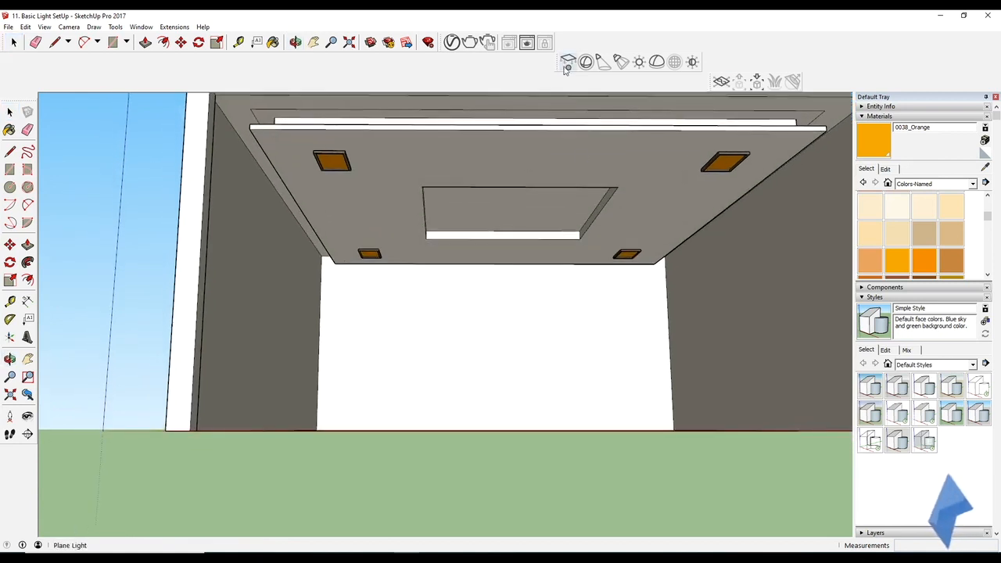
click(568, 63)
scroll(509, 227, up, 3)
scroll(415, 244, up, 2)
middle_drag(350, 239, 688, 182)
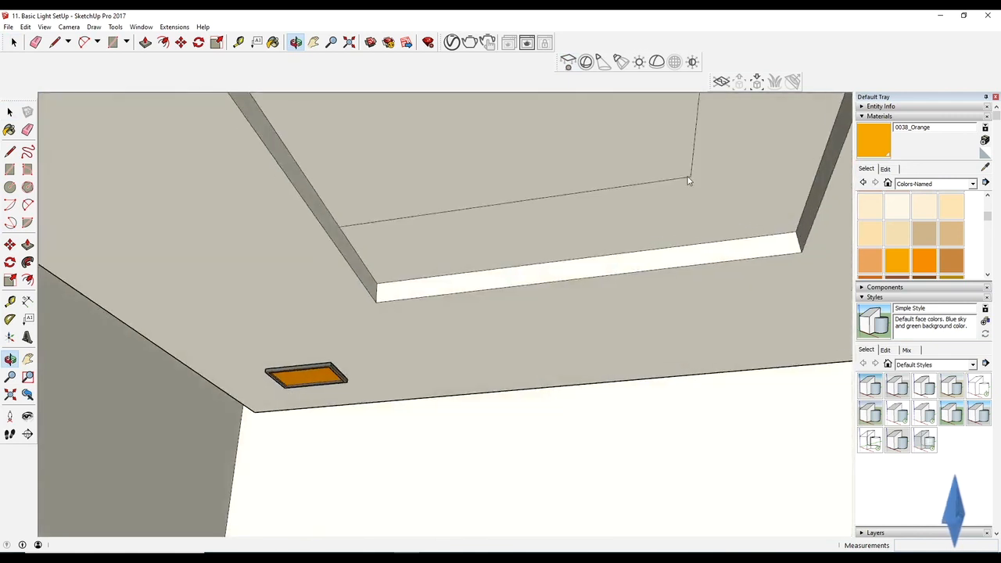
middle_drag(793, 231, 390, 376)
scroll(390, 376, down, 10)
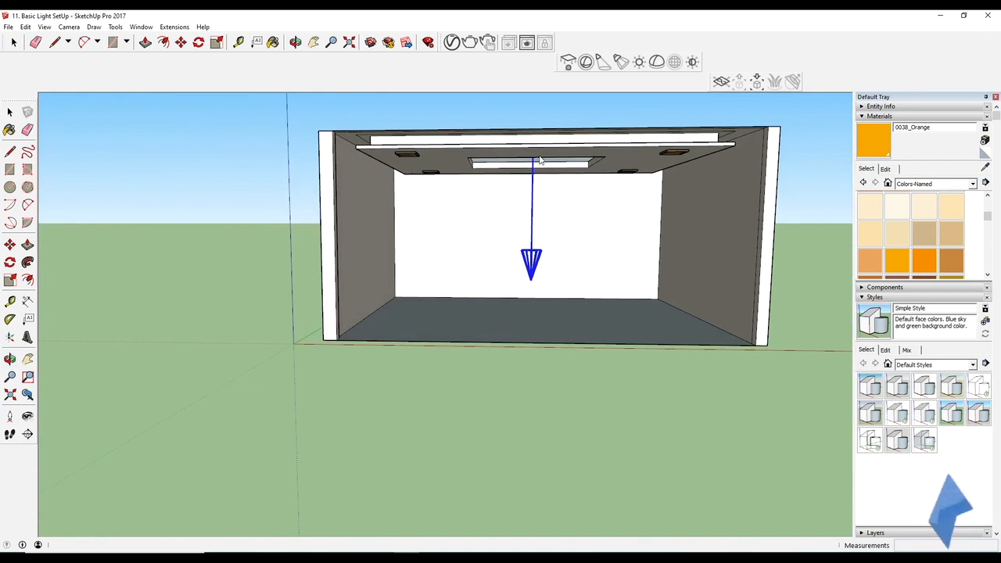
scroll(551, 219, up, 6)
scroll(529, 249, down, 3)
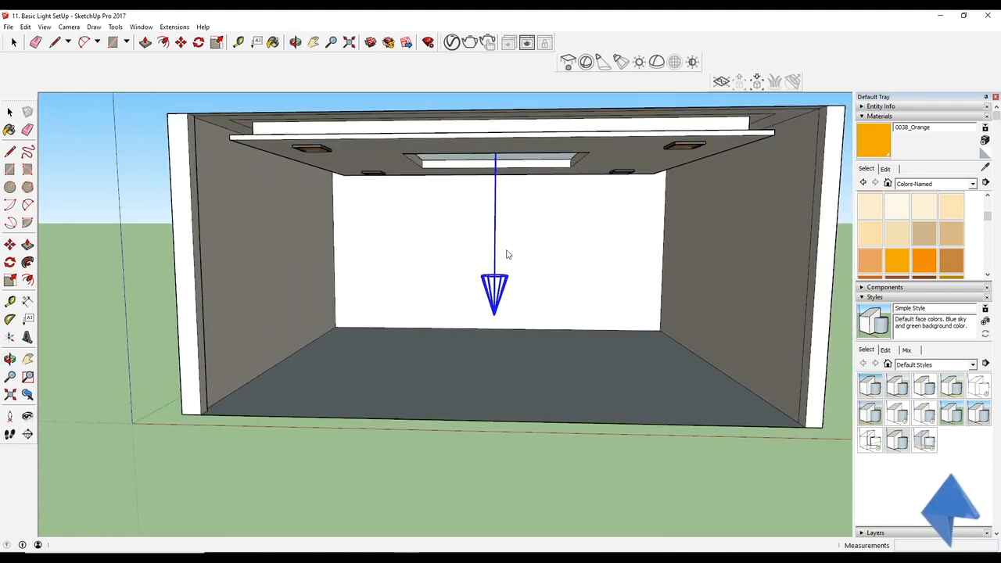
middle_drag(561, 178, 594, 147)
key(Delete)
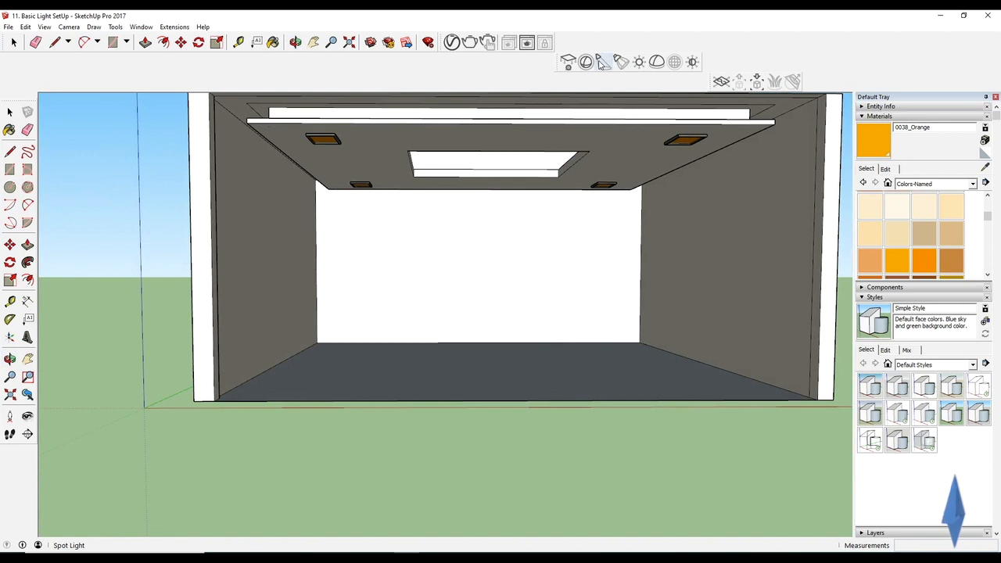
click(602, 62)
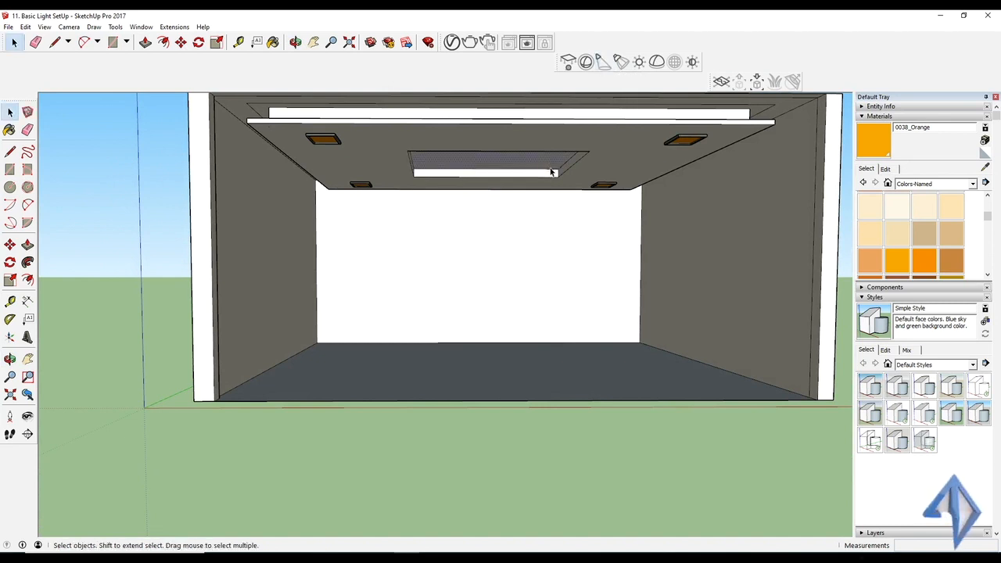
scroll(552, 173, up, 5)
scroll(590, 135, down, 2)
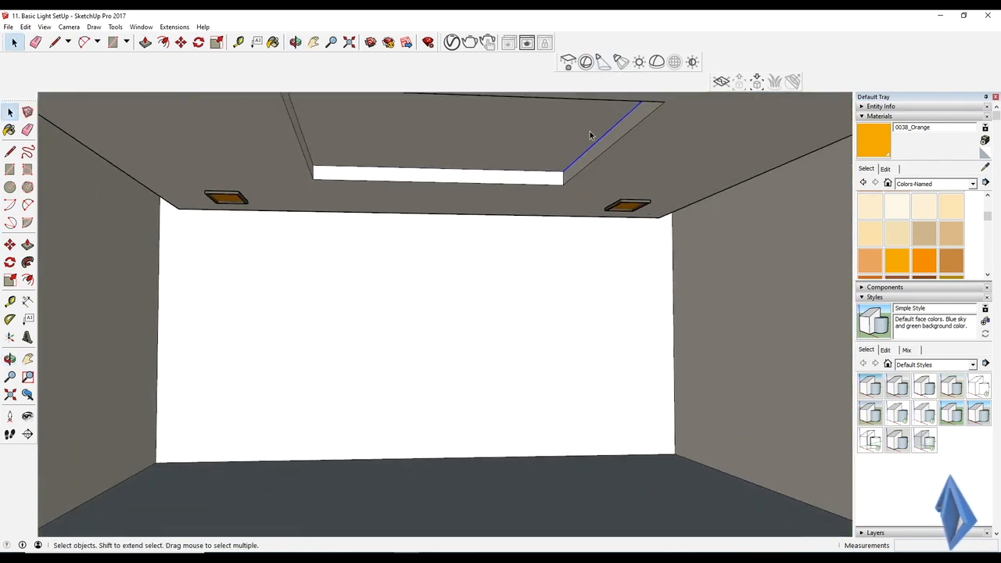
middle_drag(315, 172, 433, 245)
drag(441, 185, 454, 208)
key(space)
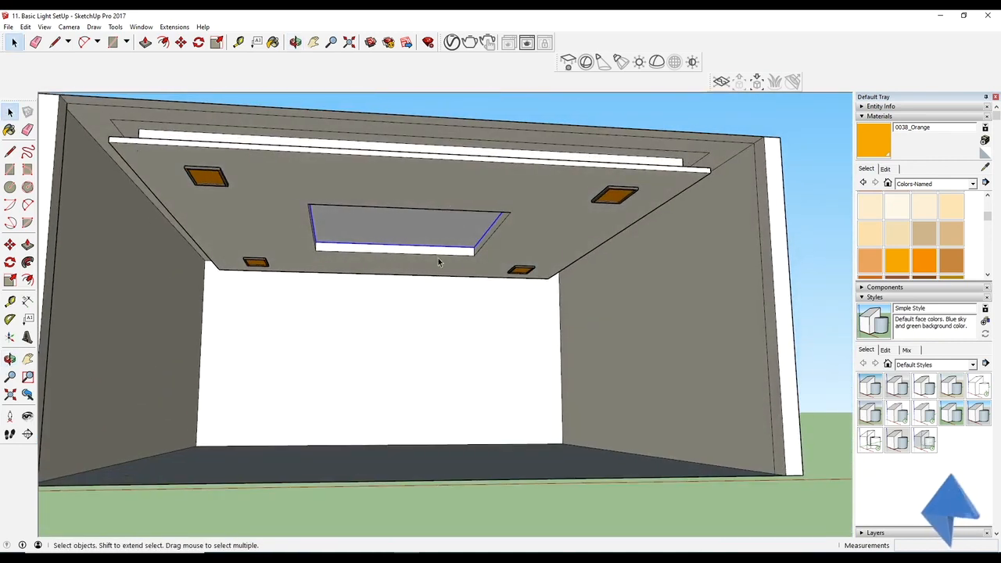
Place a downward Spot Light on the orange face inside one ceiling light component so that all four fixtures receive it
click(601, 62)
scroll(614, 200, up, 5)
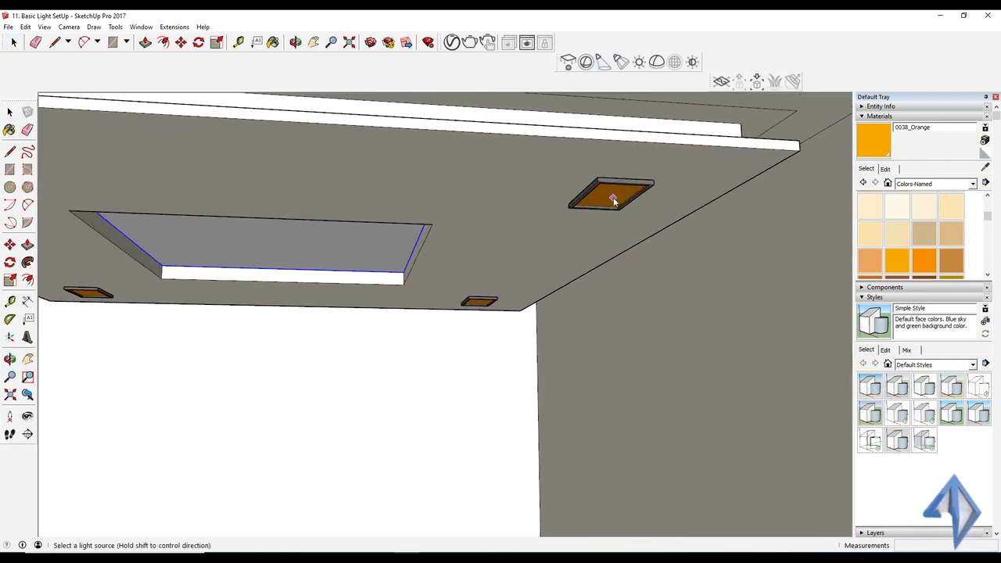
middle_drag(604, 205, 639, 148)
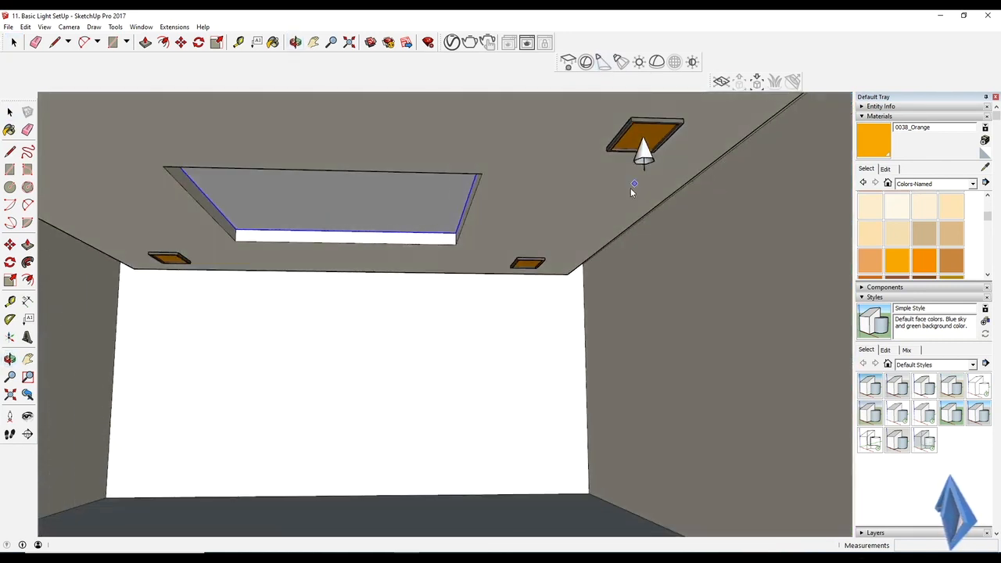
key(space)
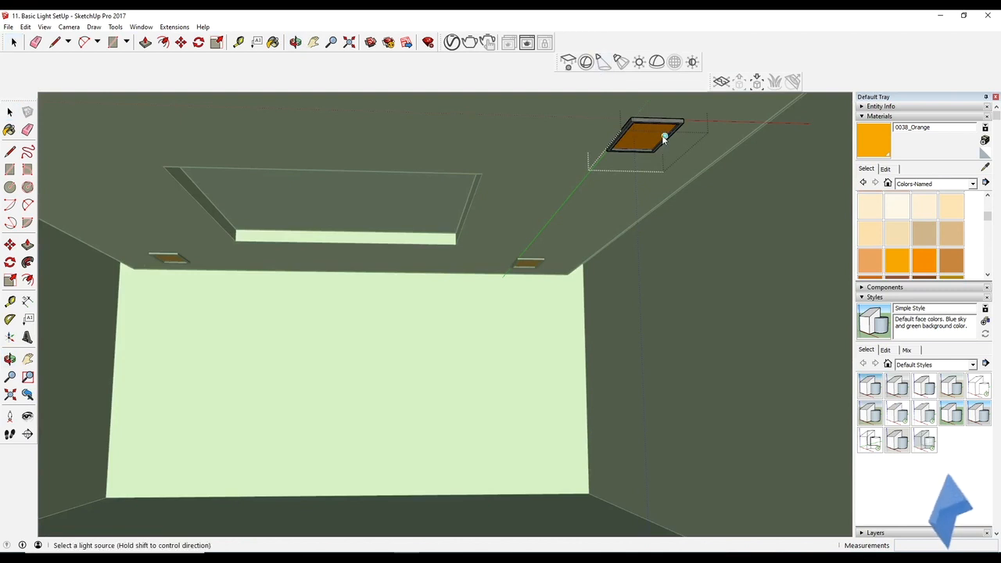
click(645, 135)
key(space)
middle_drag(413, 226, 536, 264)
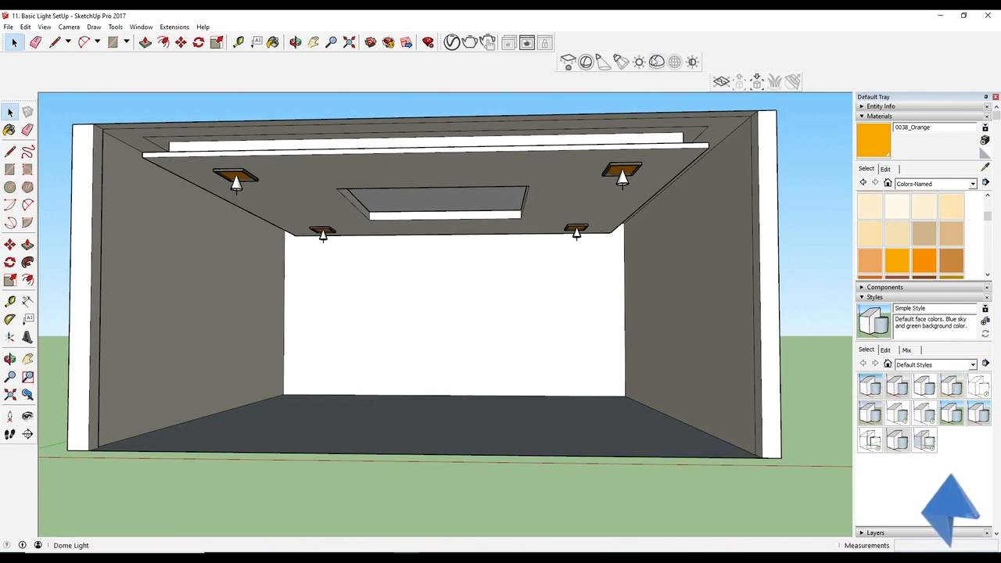
Place a Dome Light on the floor near the middle of the room
click(658, 62)
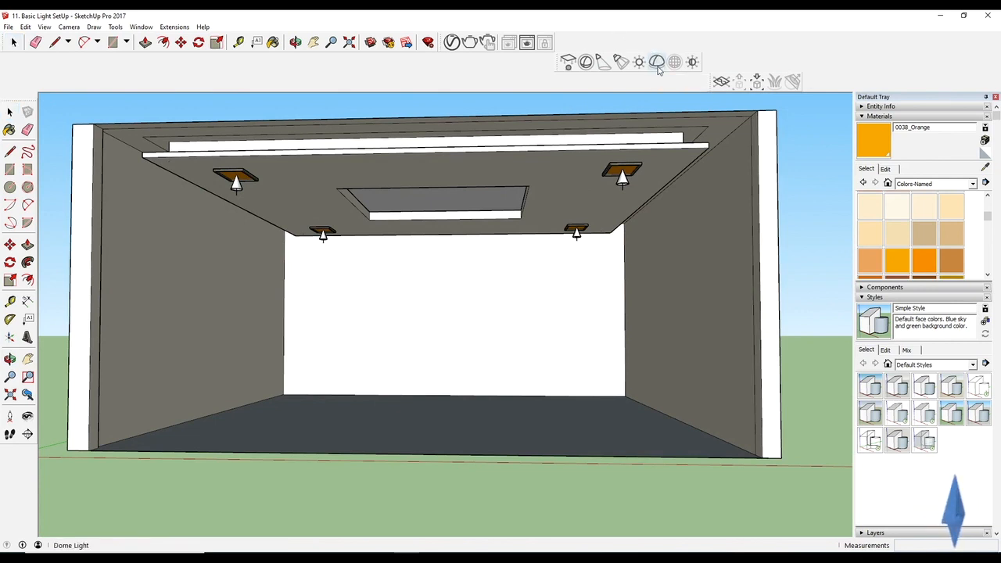
click(426, 429)
middle_drag(426, 429, 527, 443)
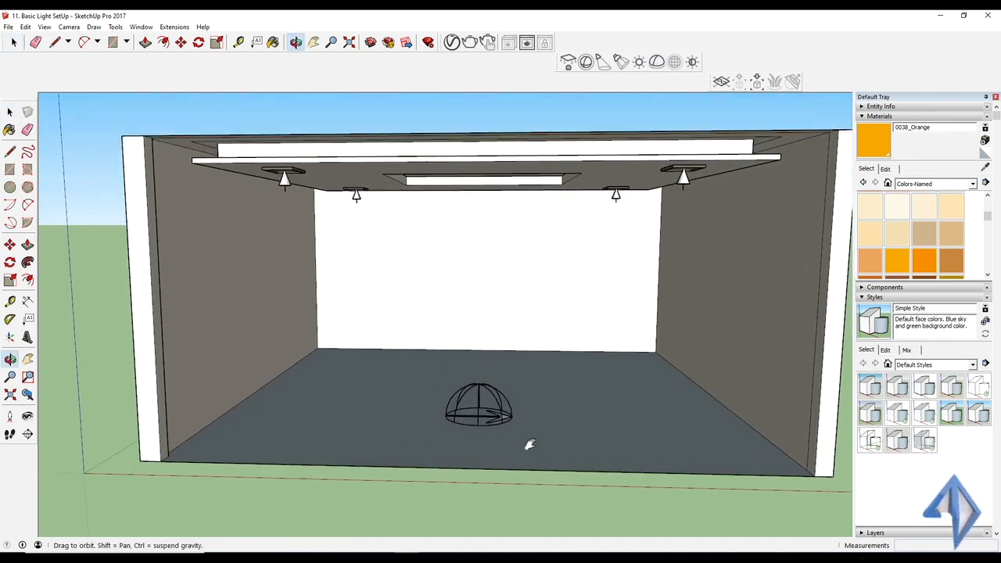
middle_drag(552, 371, 583, 164)
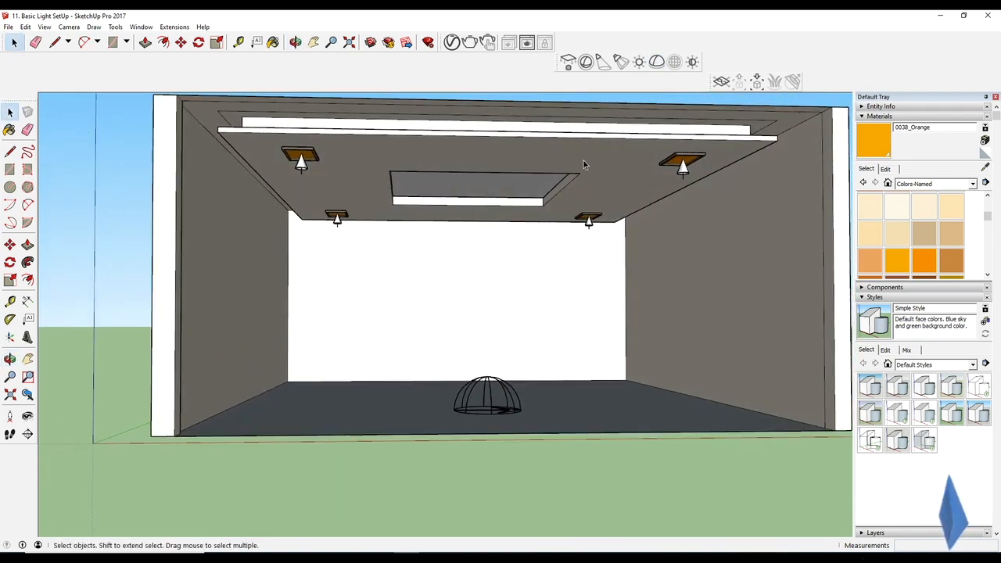
click(639, 62)
middle_drag(485, 380, 492, 340)
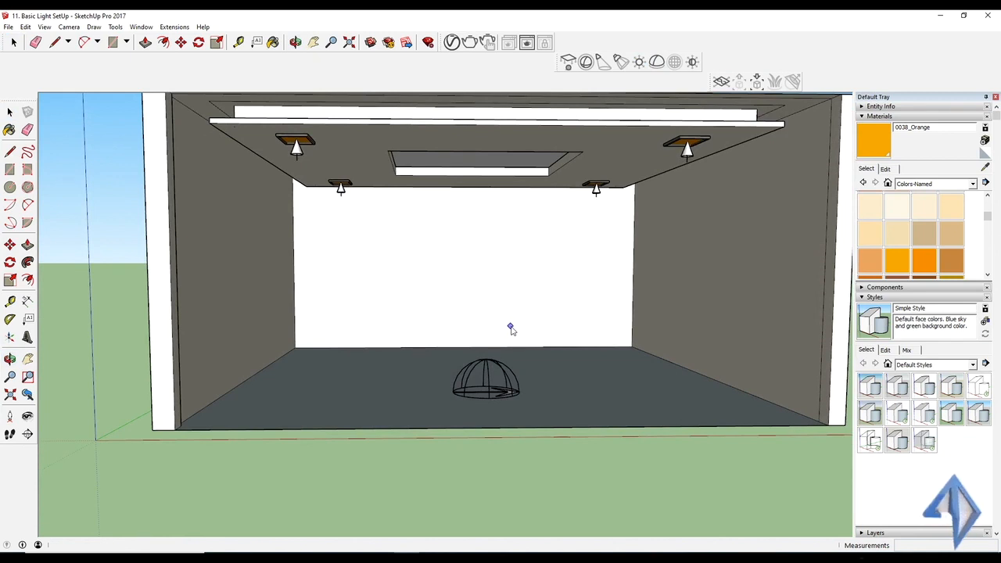
Draw a rectangle about 2.56 m by 1.38 m in the floor's back right corner and pull it up into a box
key(r)
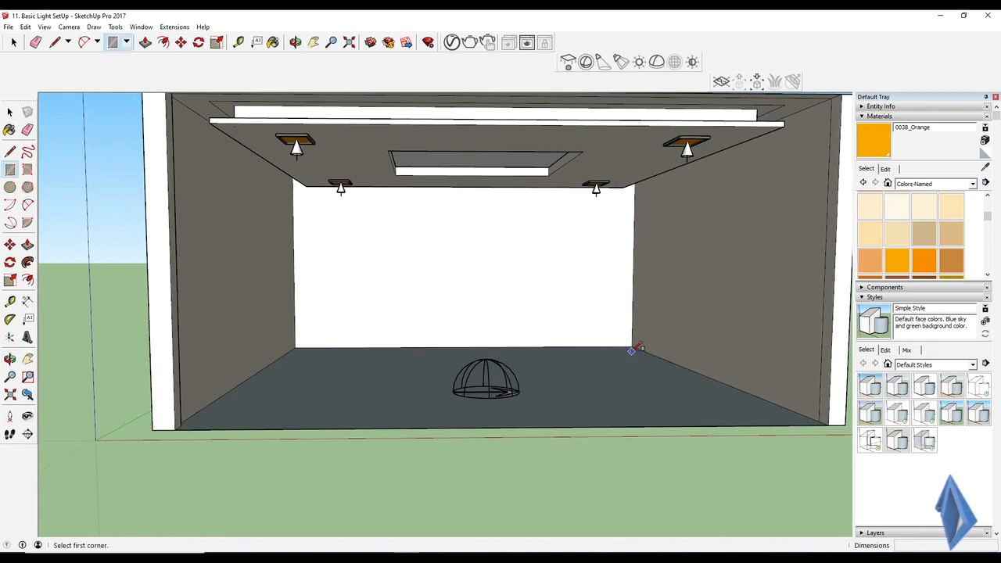
click(631, 346)
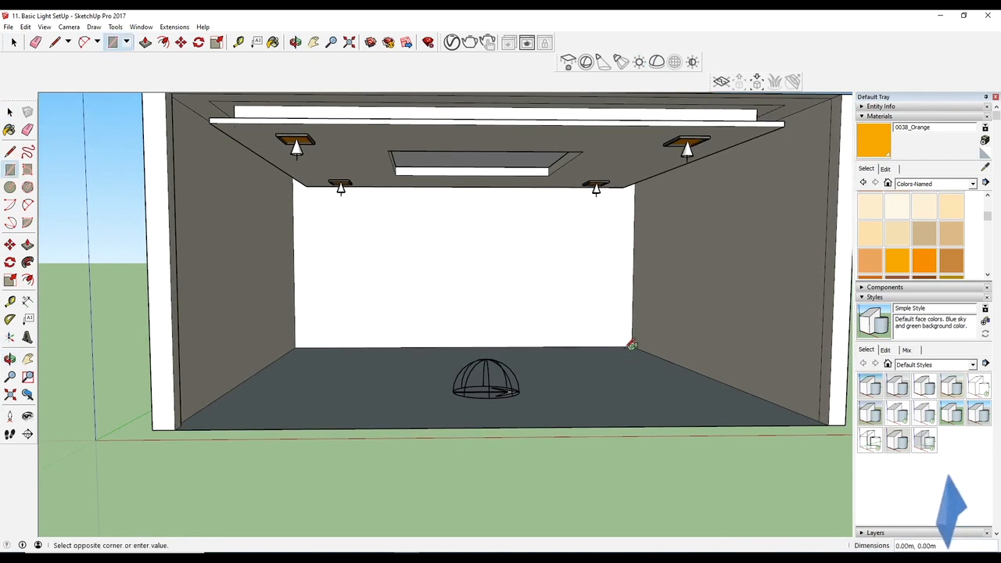
click(579, 374)
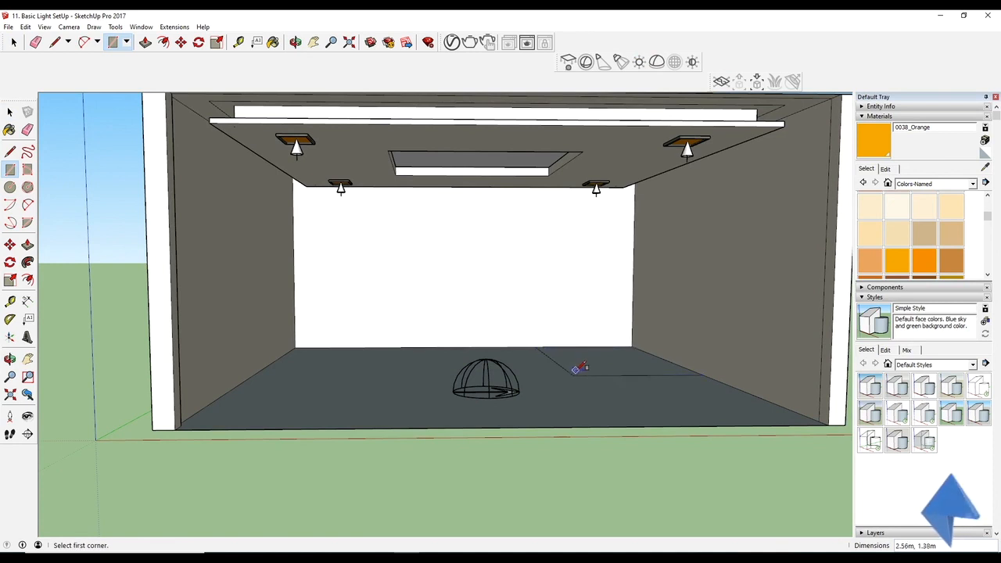
key(p)
click(612, 367)
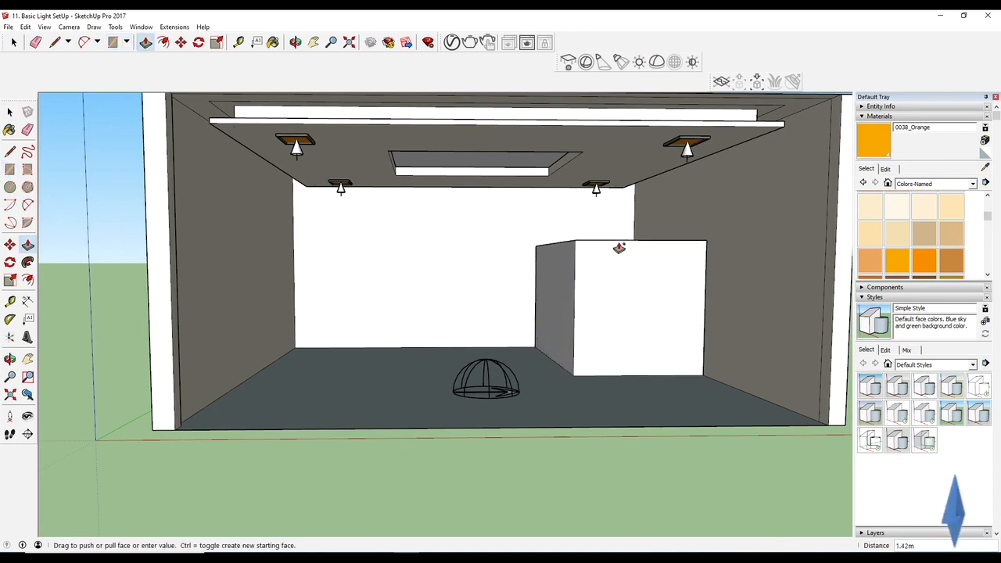
click(619, 227)
Push the box's front face back about 0.65 m
key(space)
middle_drag(632, 285, 662, 302)
key(p)
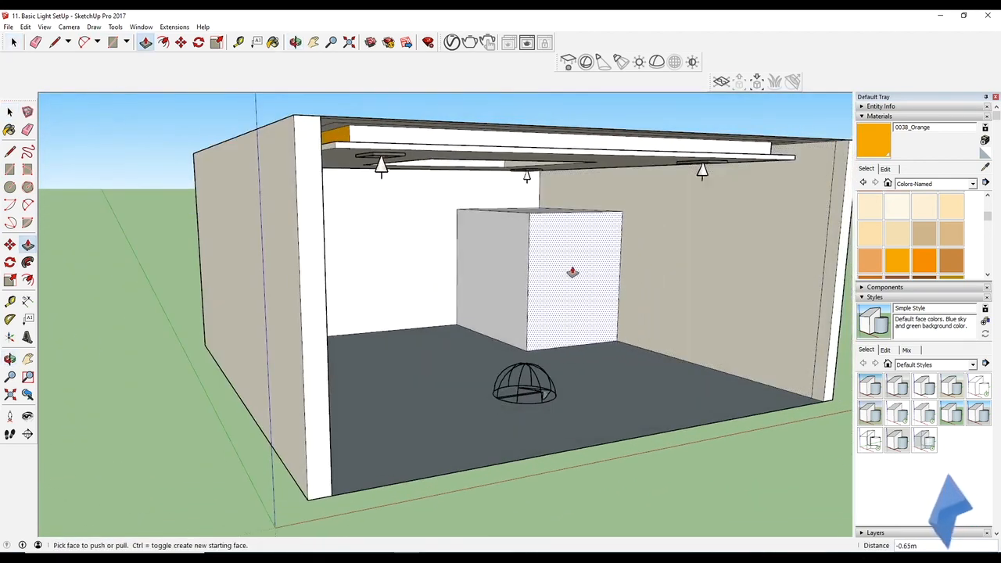
key(space)
Offset the edges of the box's front and left side faces inward by the same narrow border
scroll(570, 271, up, 5)
key(f)
click(554, 262)
click(598, 198)
double_click(483, 224)
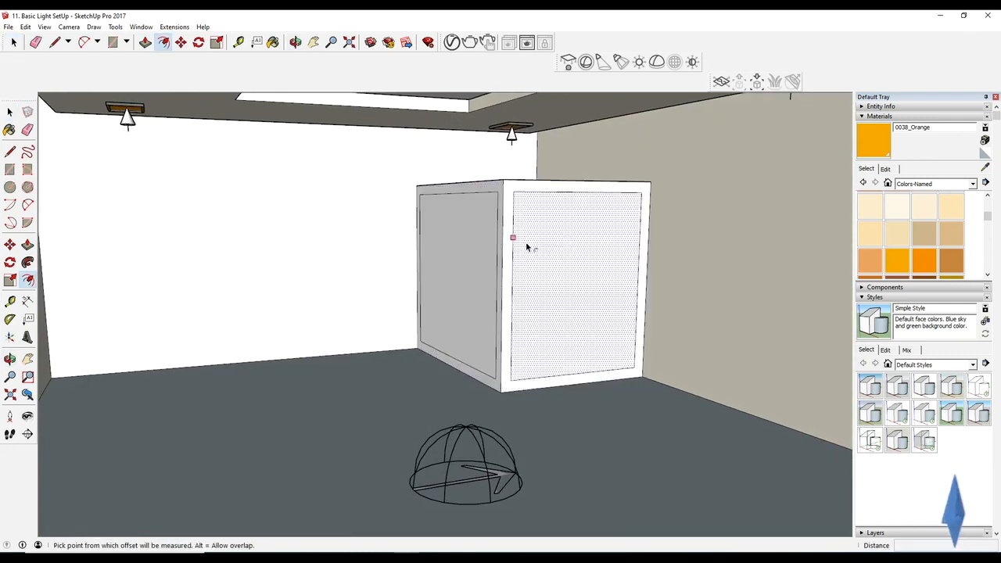
Try deleting the inset panels from the box's front and left side faces
key(space)
click(566, 232)
key(Delete)
click(462, 282)
key(Delete)
middle_drag(462, 282, 460, 337)
key(ctrl+z)
key(ctrl+z)
Delete the inset panels so that the box is open at its front and left side
click(538, 325)
key(Delete)
key(Delete)
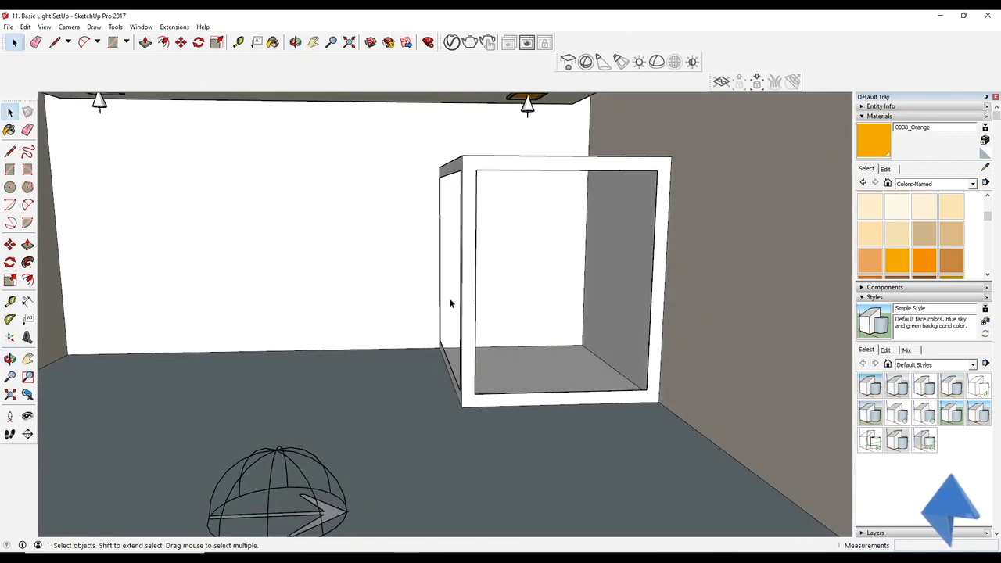
Offset the box's inner floor face inward and pull the inner face up to the underside of the top
middle_drag(449, 302, 488, 349)
key(f)
click(528, 376)
key(p)
click(601, 362)
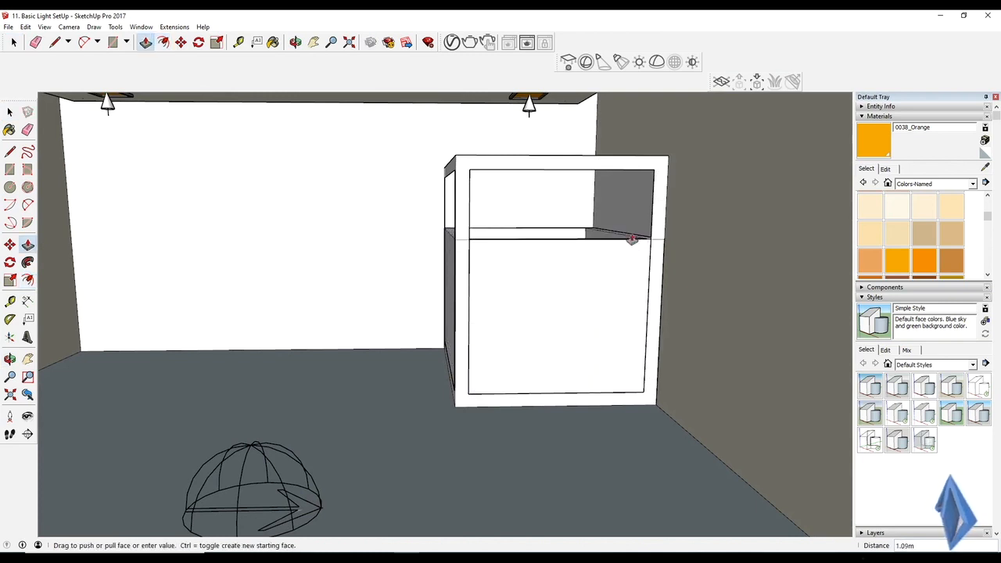
click(622, 161)
Delete the front face of the box's inner block to open its interior
middle_drag(577, 213, 561, 254)
key(space)
click(561, 255)
key(Delete)
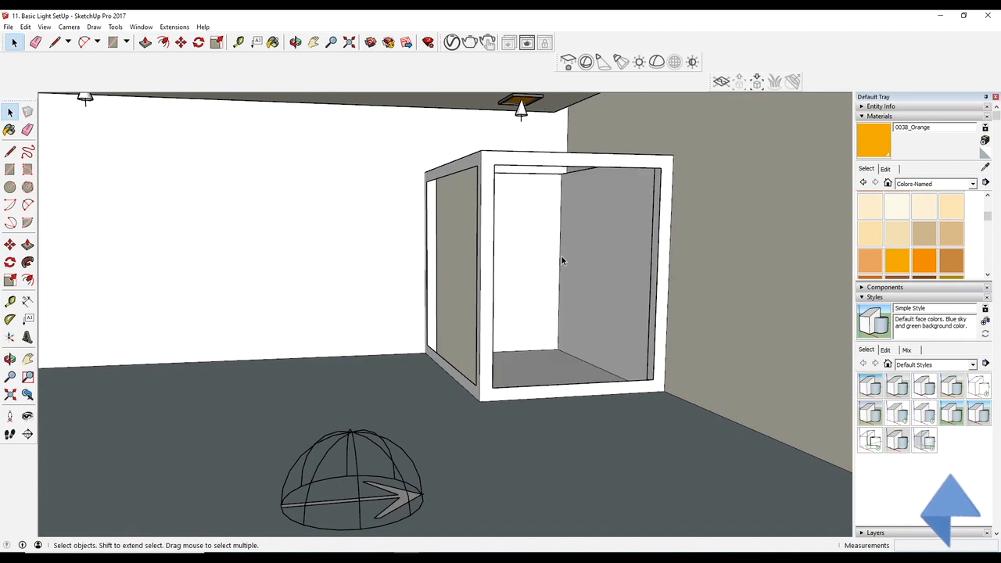
Undo the recent face deletions and the raising of the inner face inside the box
click(457, 257)
key(Delete)
scroll(480, 294, up, 1)
key(ctrl+z)
key(ctrl+z)
middle_drag(511, 294, 506, 353)
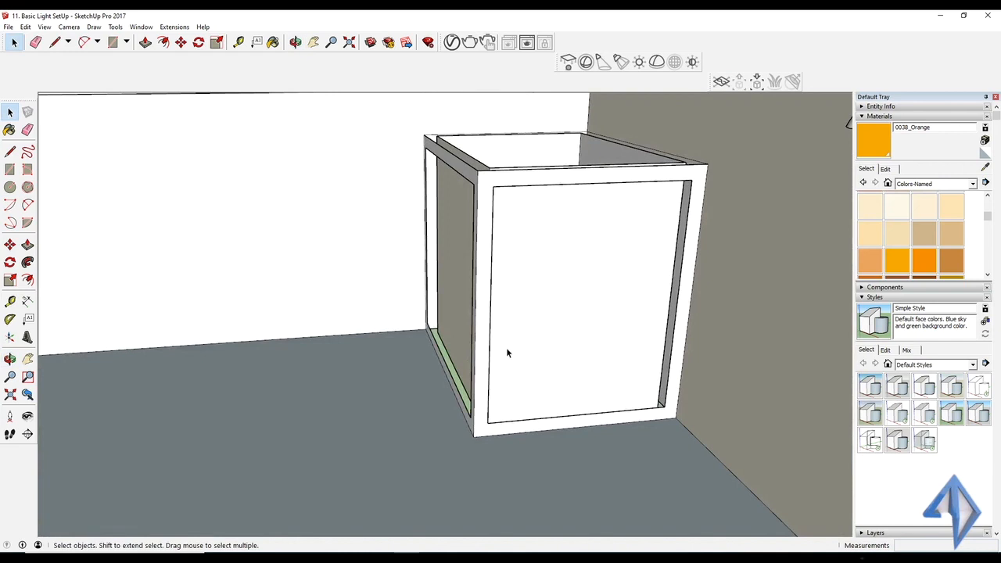
key(ctrl+z)
key(ctrl+z)
key(ctrl+z)
Pull the border ring of the box's floor up to the box's top
key(p)
click(438, 339)
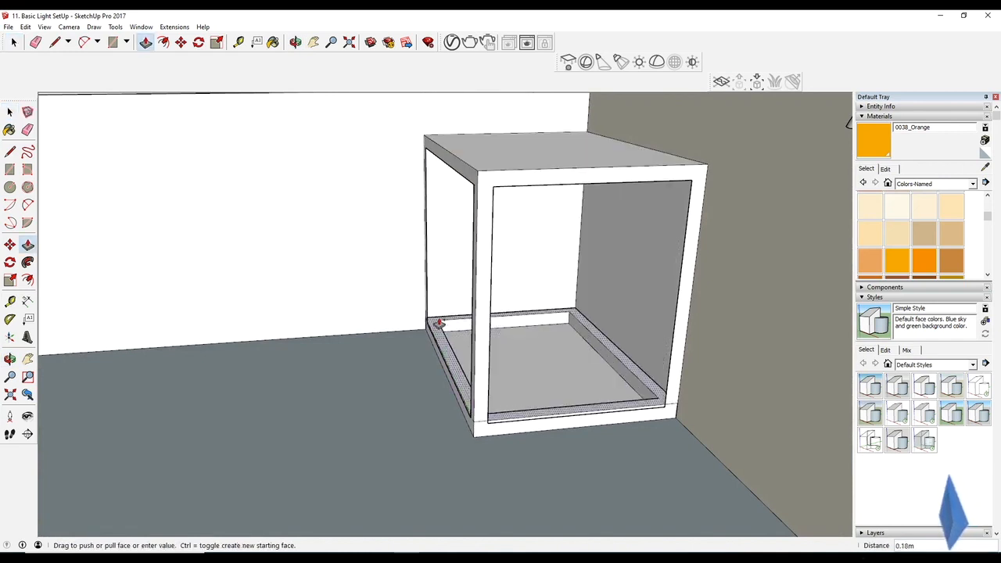
click(483, 177)
Trace lines over the edges at the box's upper front corner to refill its open faces
key(l)
click(491, 165)
click(476, 161)
click(476, 160)
click(463, 159)
click(477, 183)
click(464, 167)
click(501, 185)
click(528, 183)
key(space)
Push the box's front and left side panels about 0.20 m inward from the frame
key(p)
click(551, 239)
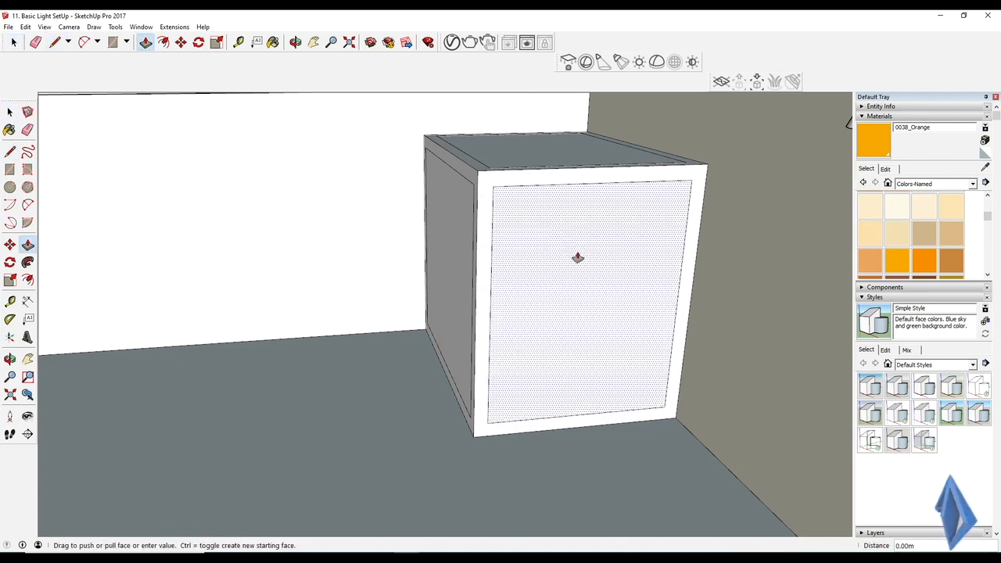
click(561, 246)
click(481, 235)
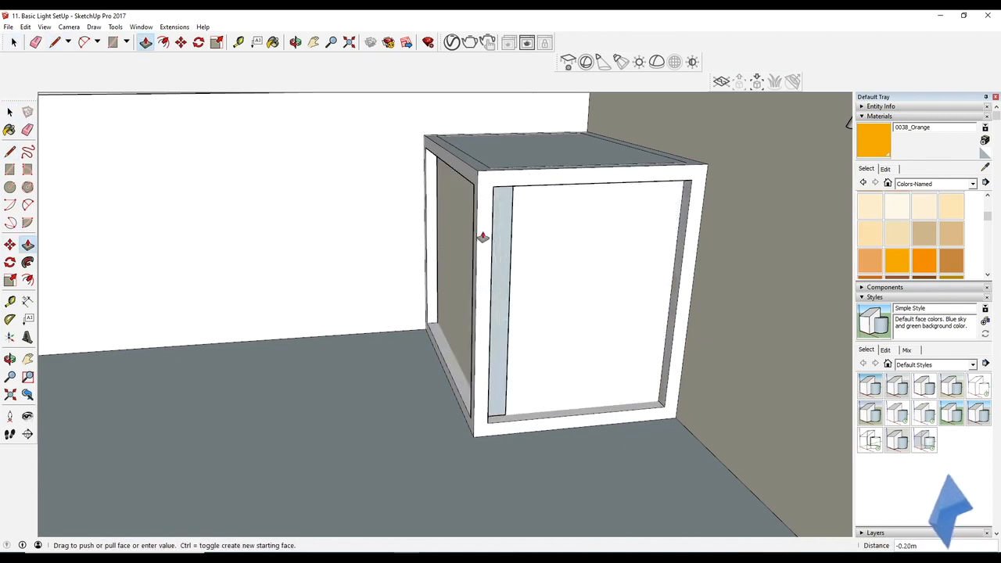
Delete the recessed left and front panels to open the box, and raise its inner floor face about 0.09 m
middle_drag(512, 277, 477, 280)
click(480, 249)
key(space)
click(527, 249)
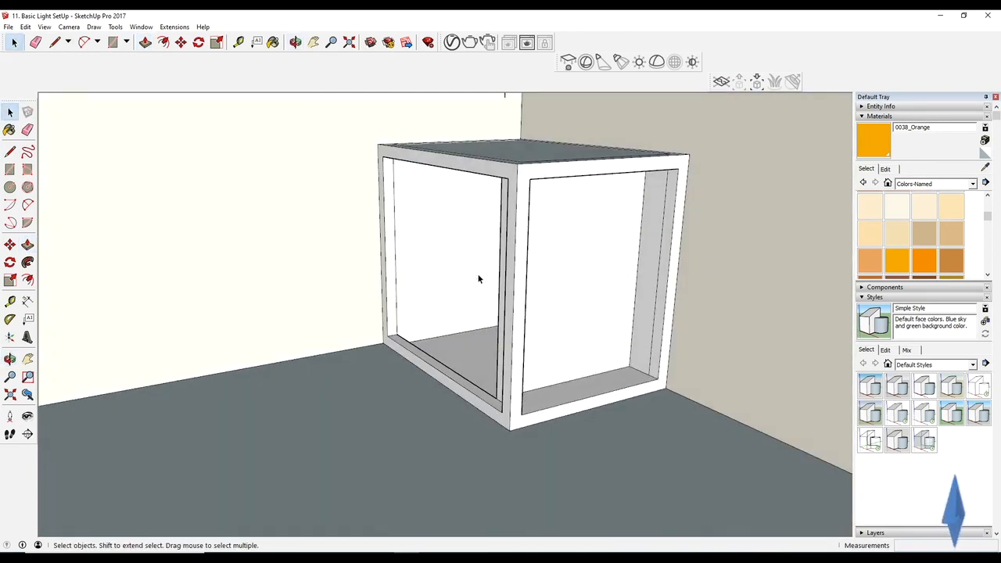
key(Delete)
middle_drag(550, 289, 490, 354)
key(p)
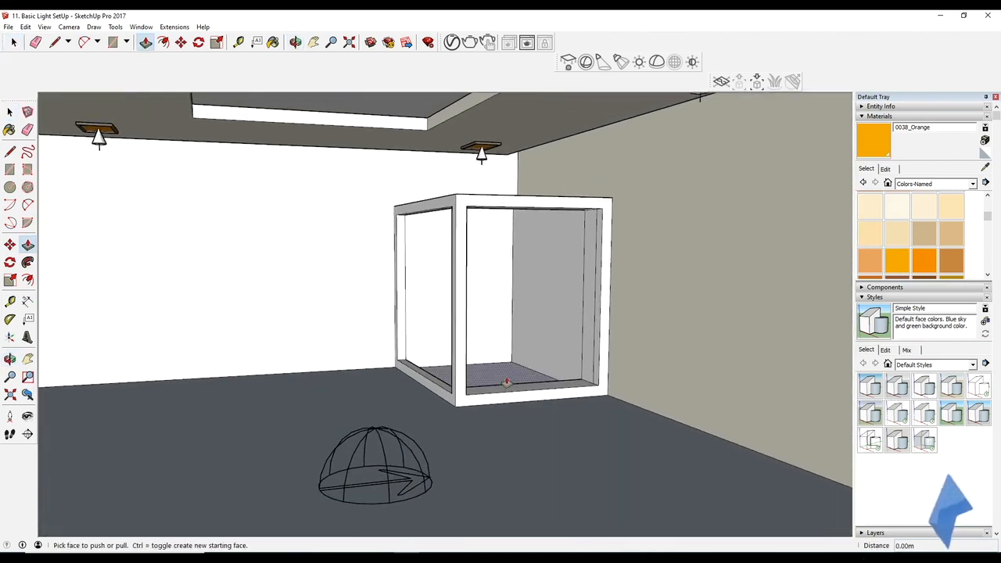
middle_drag(525, 389, 498, 369)
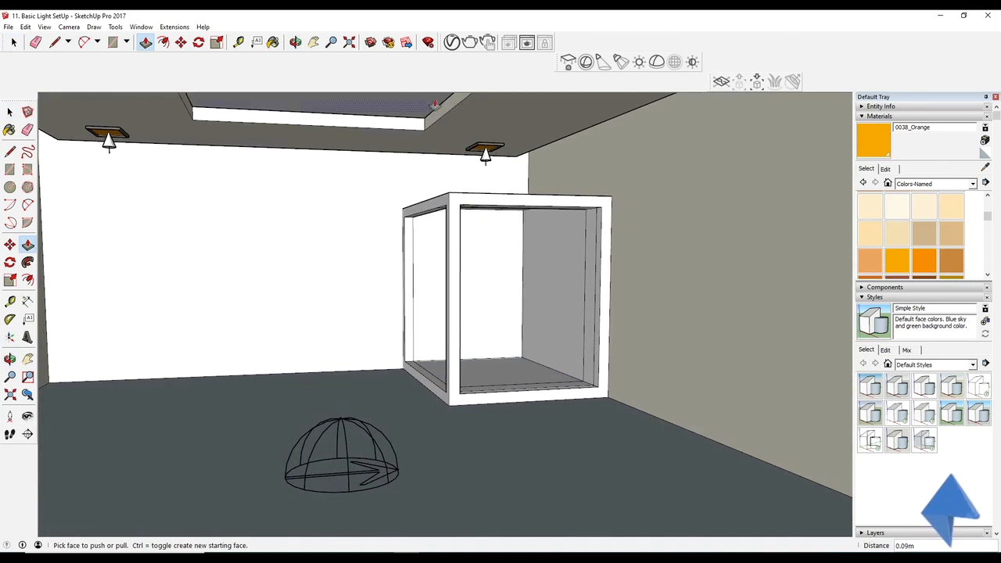
Place an omni light on the box's floor and move it straight up to about the middle of the box
click(657, 62)
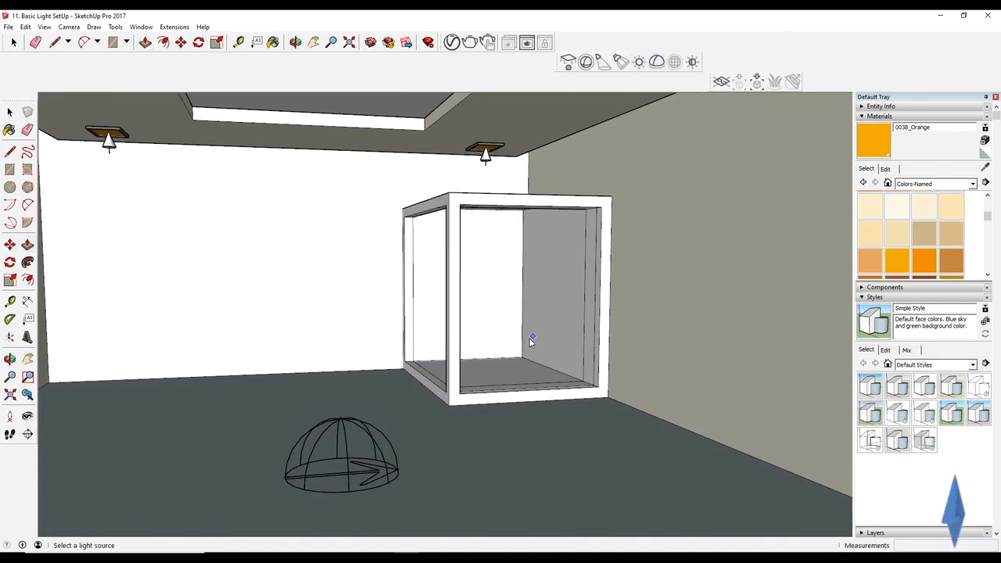
key(space)
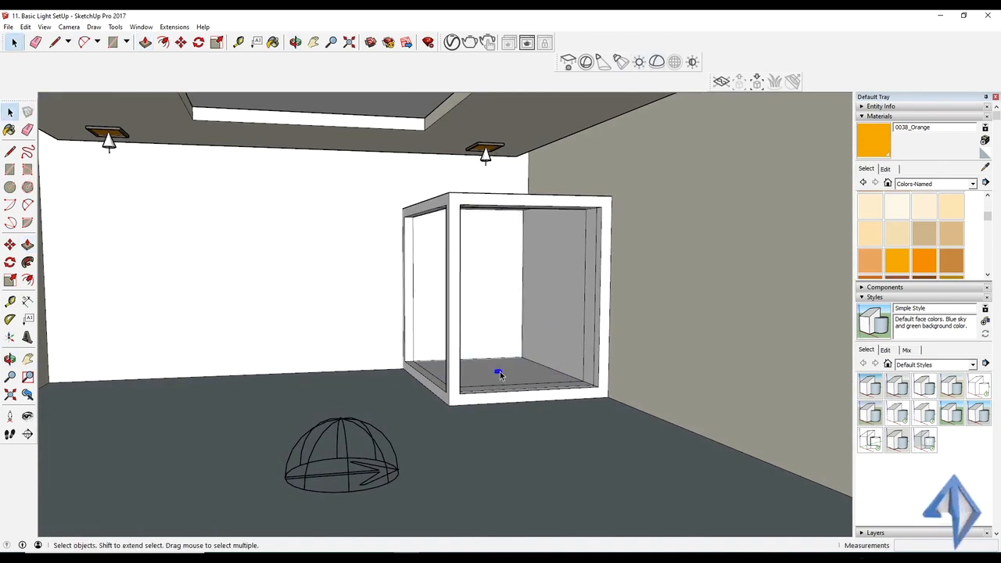
key(m)
click(500, 364)
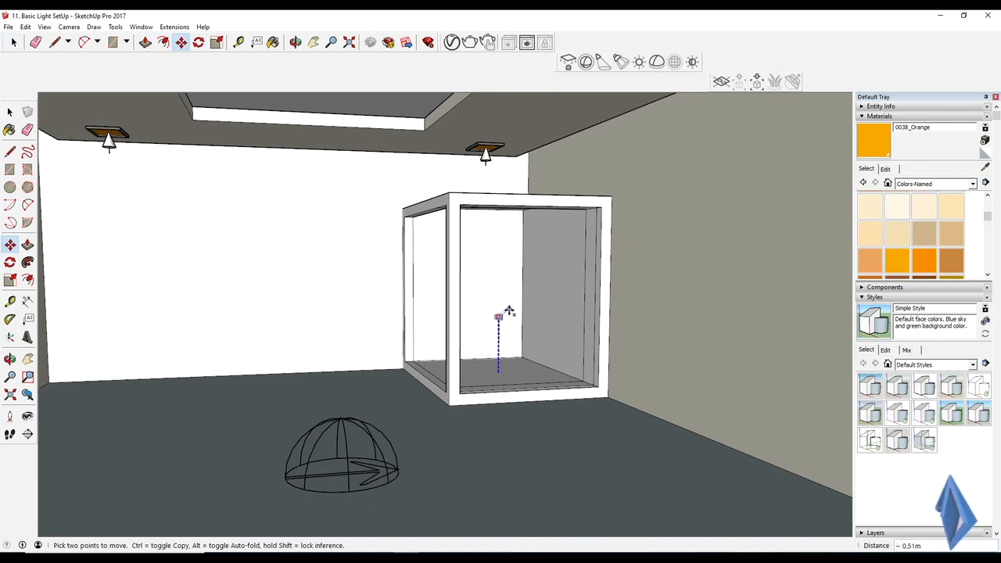
click(509, 284)
key(space)
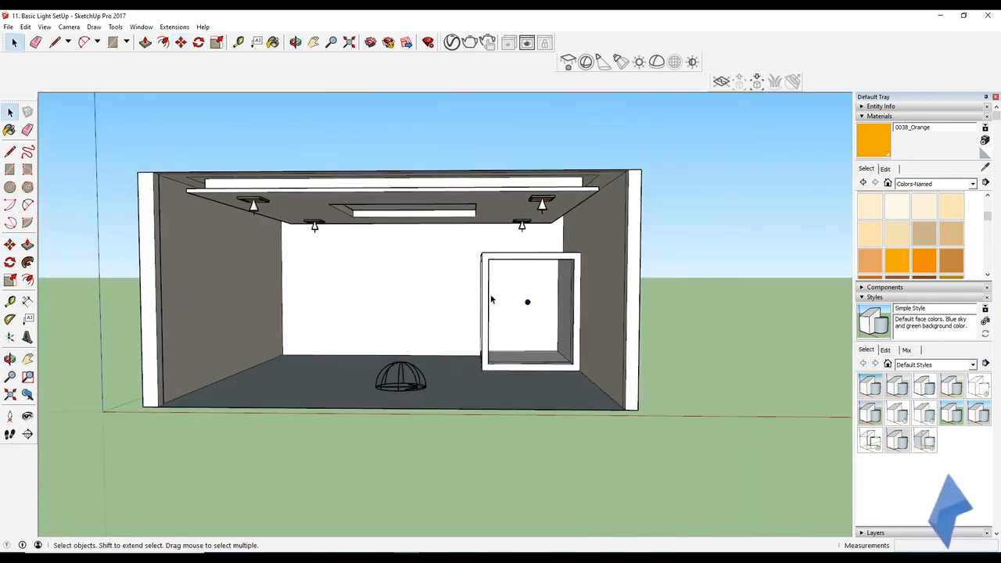
Examine the whole room from the front, including the ceiling spot lights, the dome light and the light inside the box
scroll(516, 235, up, 4)
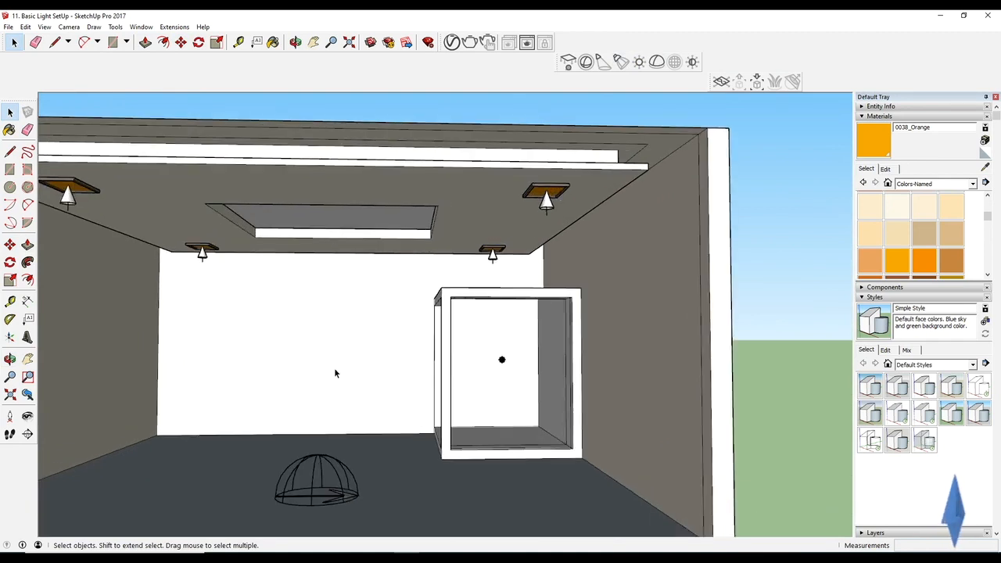
middle_drag(335, 373, 532, 422)
scroll(519, 370, down, 5)
middle_drag(519, 370, 526, 205)
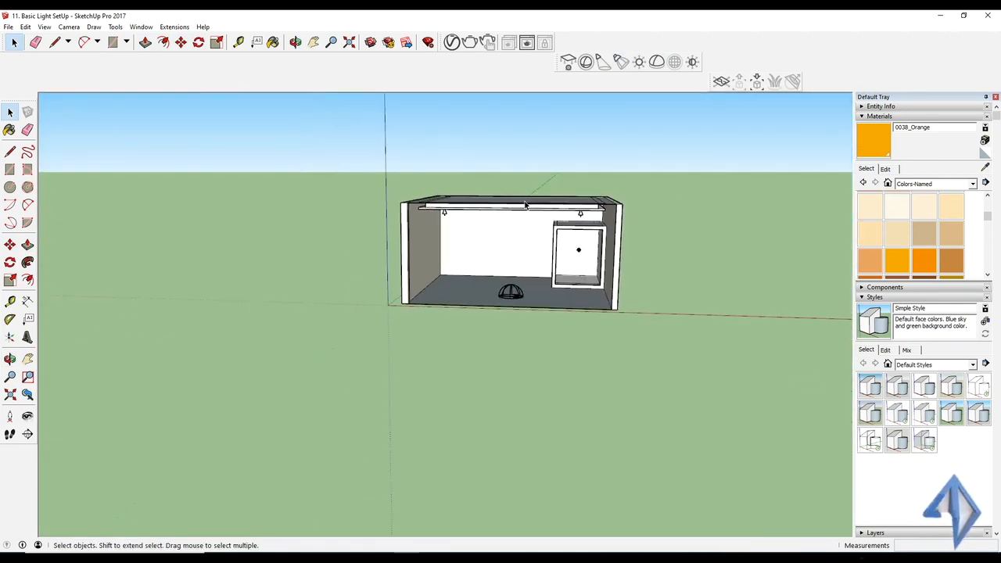
middle_drag(558, 133, 546, 237)
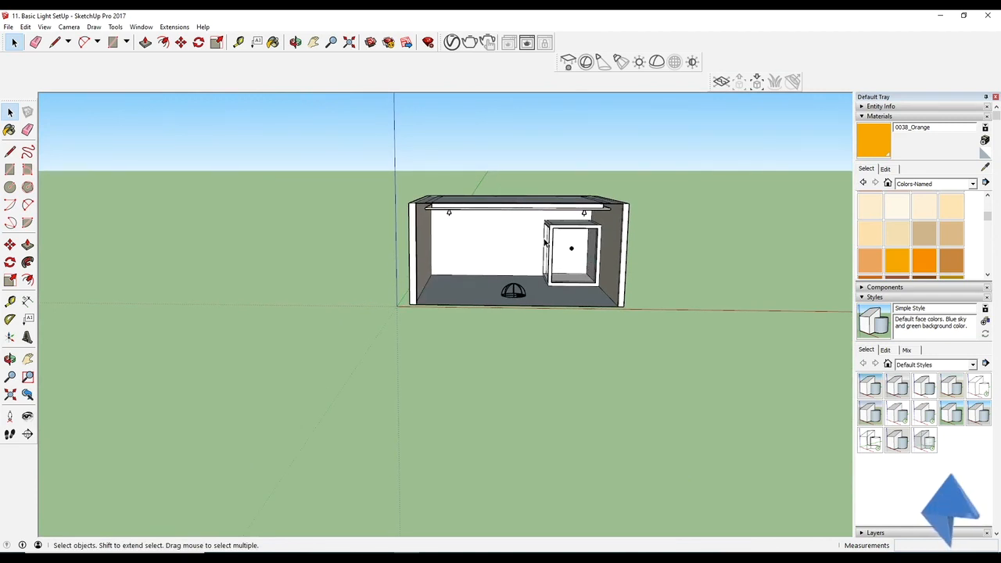
middle_drag(558, 252, 552, 180)
scroll(540, 226, down, 1)
scroll(503, 239, up, 2)
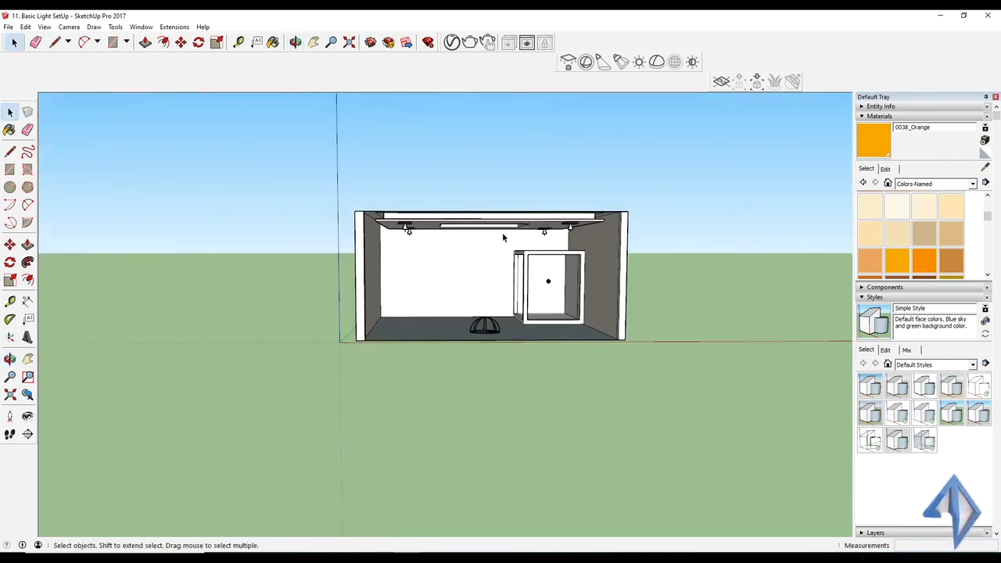
scroll(509, 250, up, 2)
middle_drag(509, 250, 470, 212)
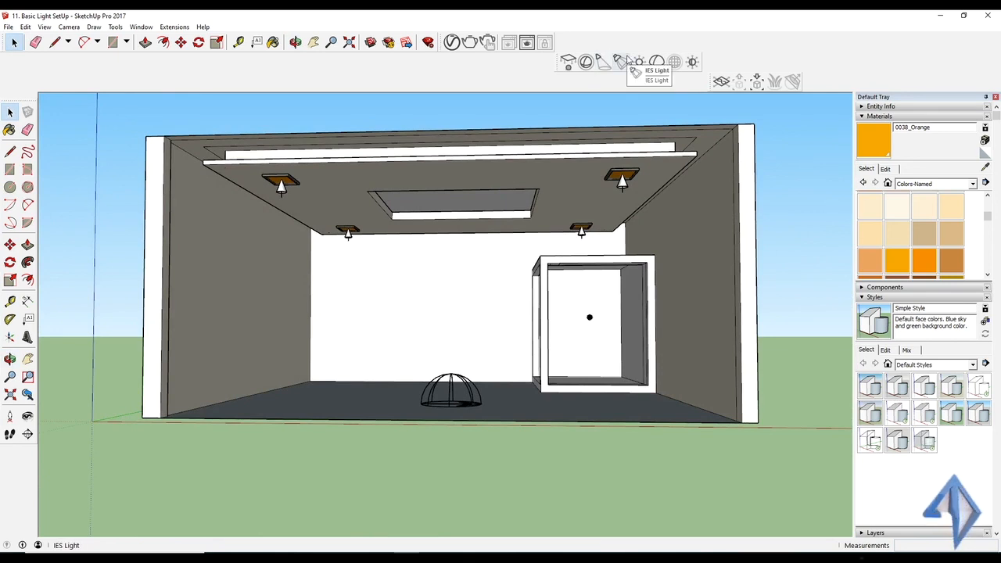
middle_drag(540, 200, 559, 217)
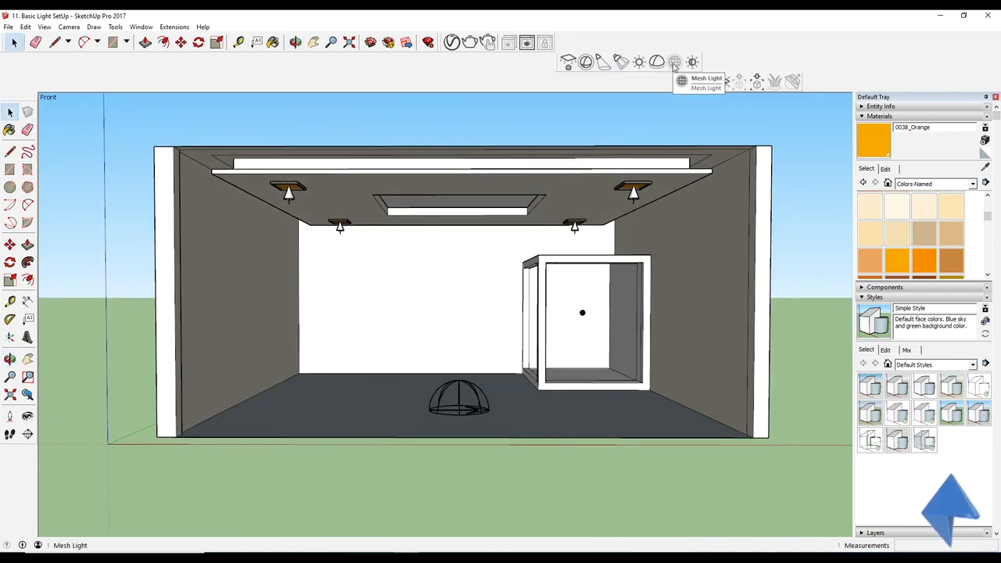
mouse_move(602, 223)
middle_down()
mouse_move(624, 227)
mouse_move(597, 236)
mouse_move(606, 219)
middle_up()
scroll(623, 227, up, 2)
scroll(606, 230, down, 1)
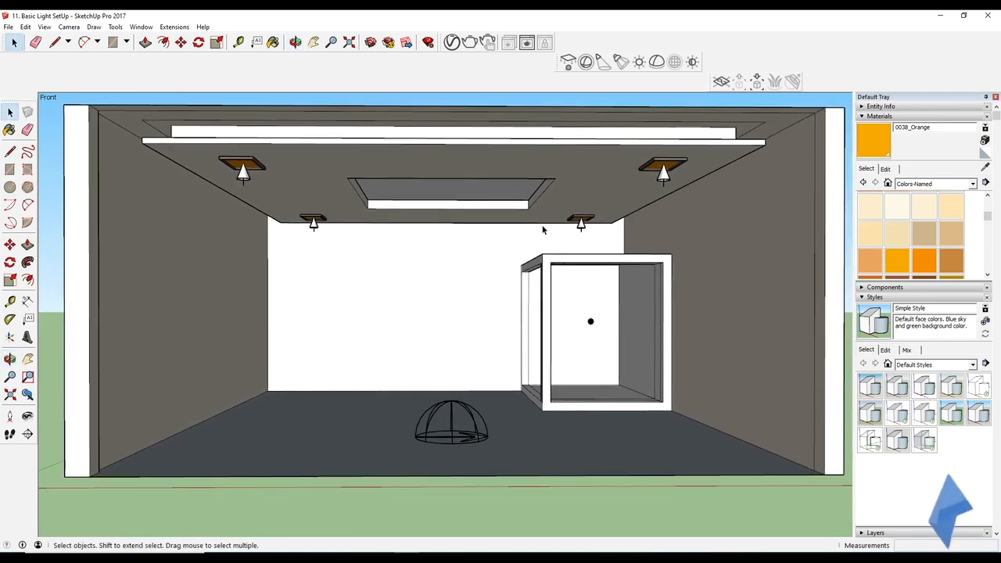